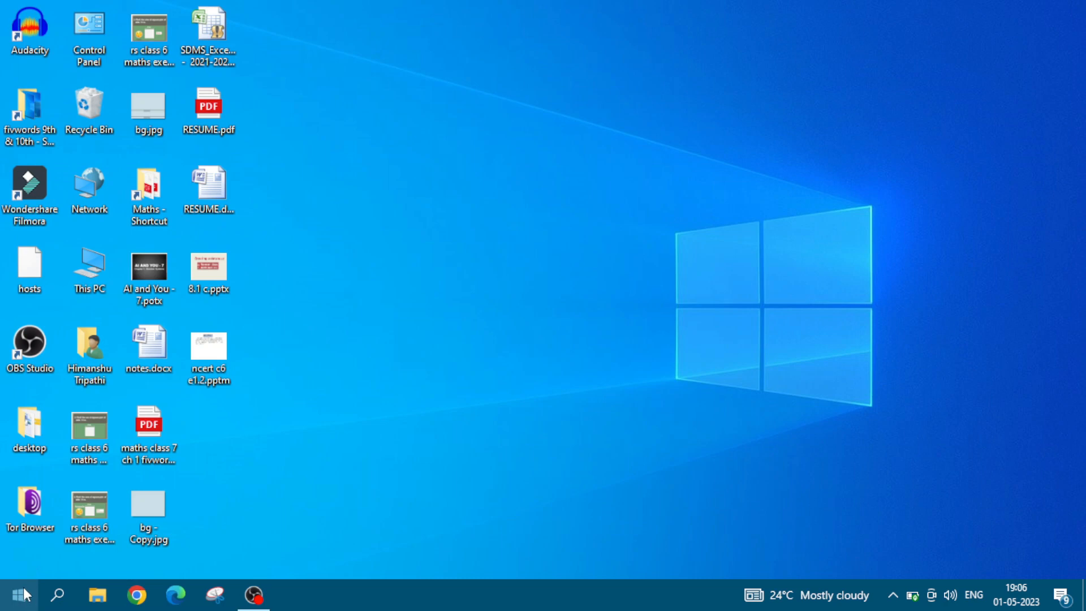
Step: Find and launch Microsoft Office Access 2007
{"action": "left_click", "coordinate": [19, 597]}
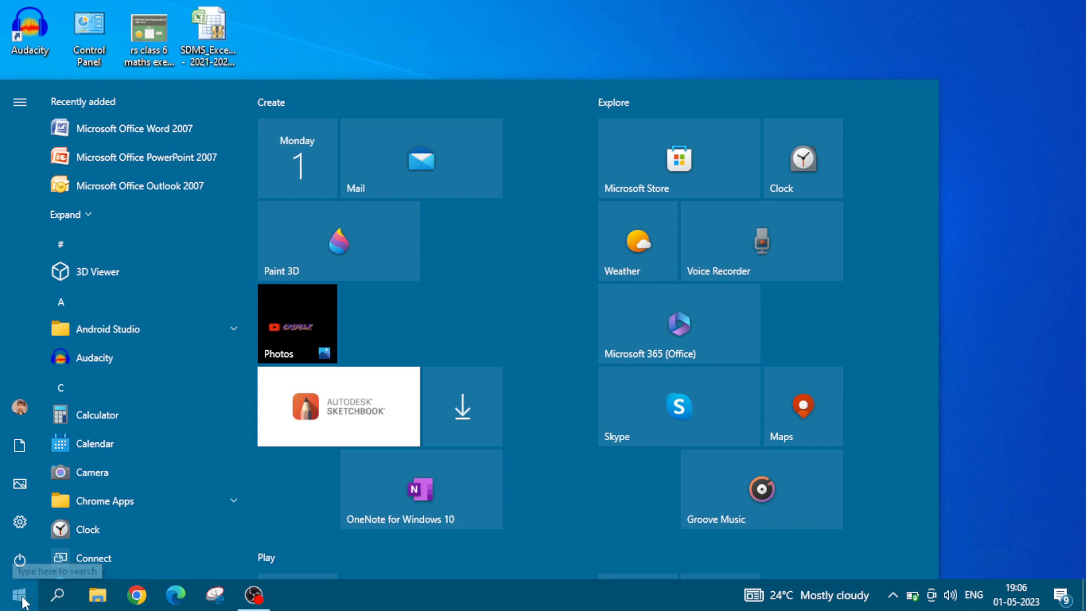
{"action": "type", "text": "access"}
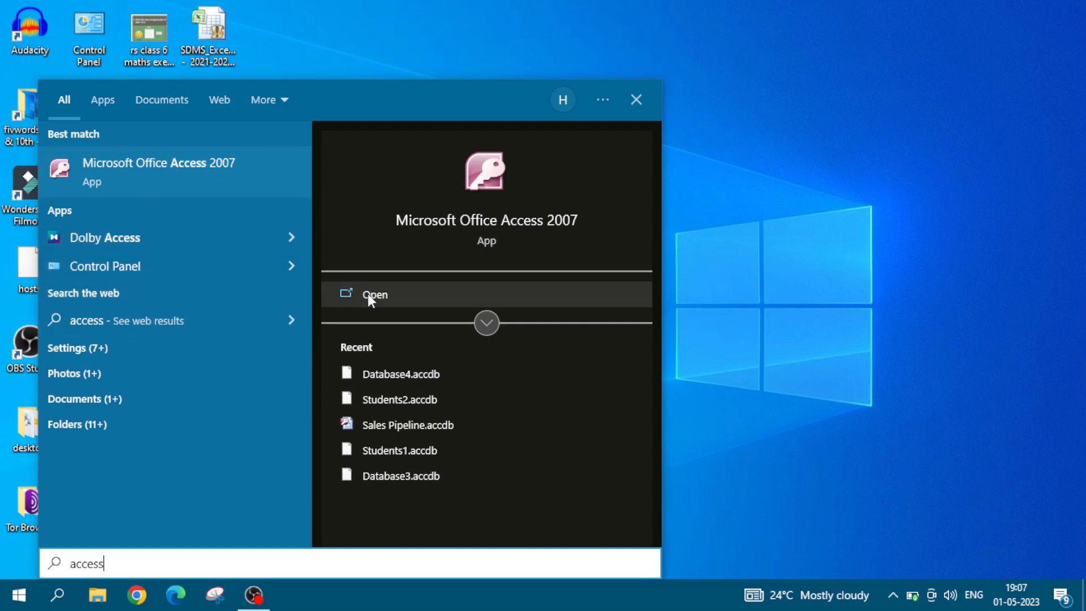
{"action": "left_click", "coordinate": [220, 181]}
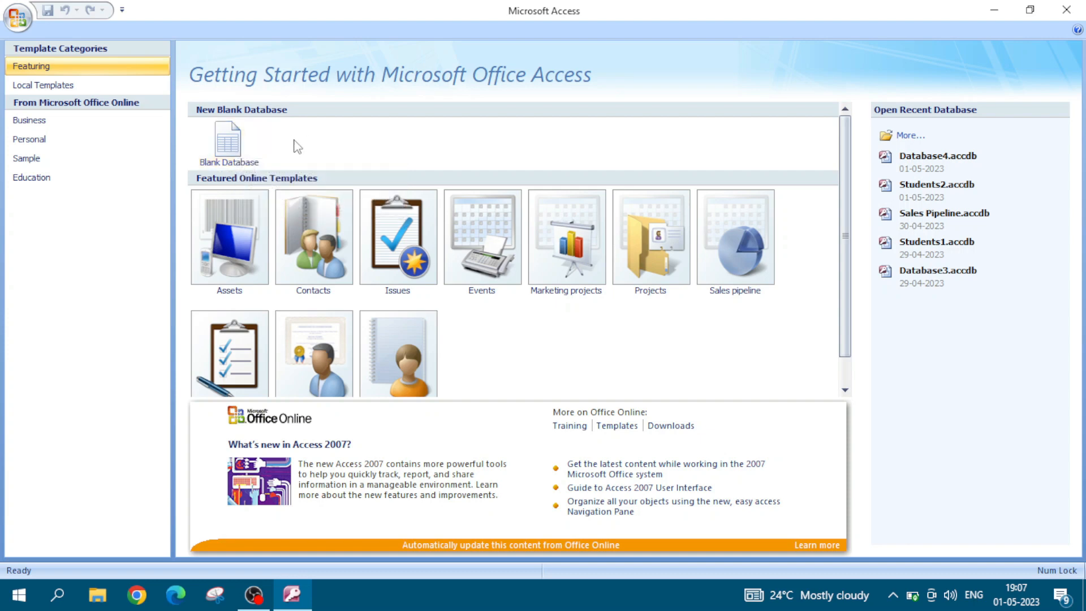
Step: Display the local database templates and choose the Students template
{"action": "left_click", "coordinate": [96, 90]}
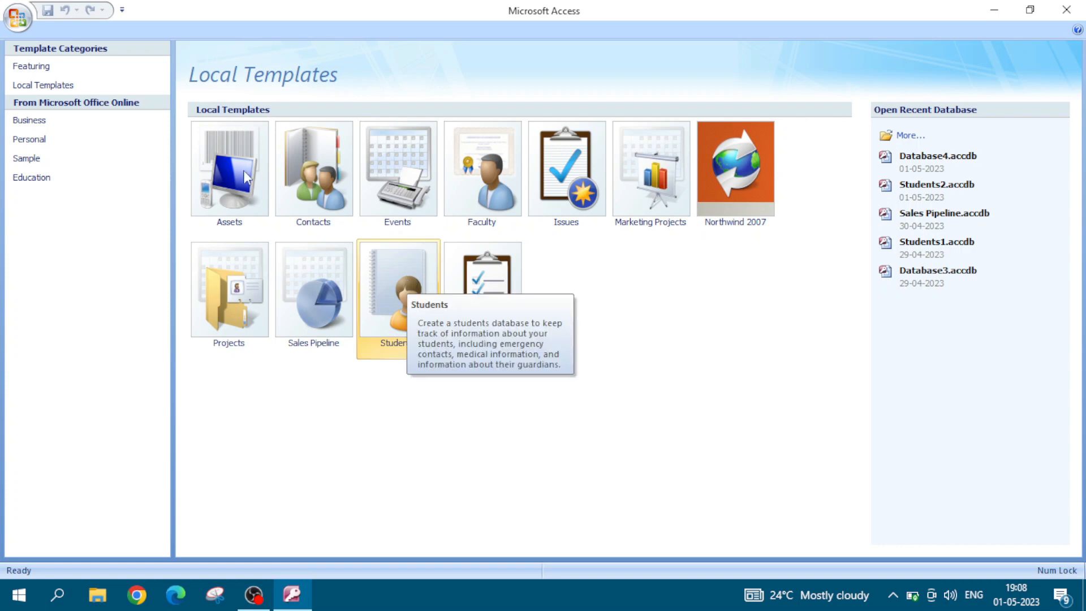
{"action": "left_click", "coordinate": [60, 85]}
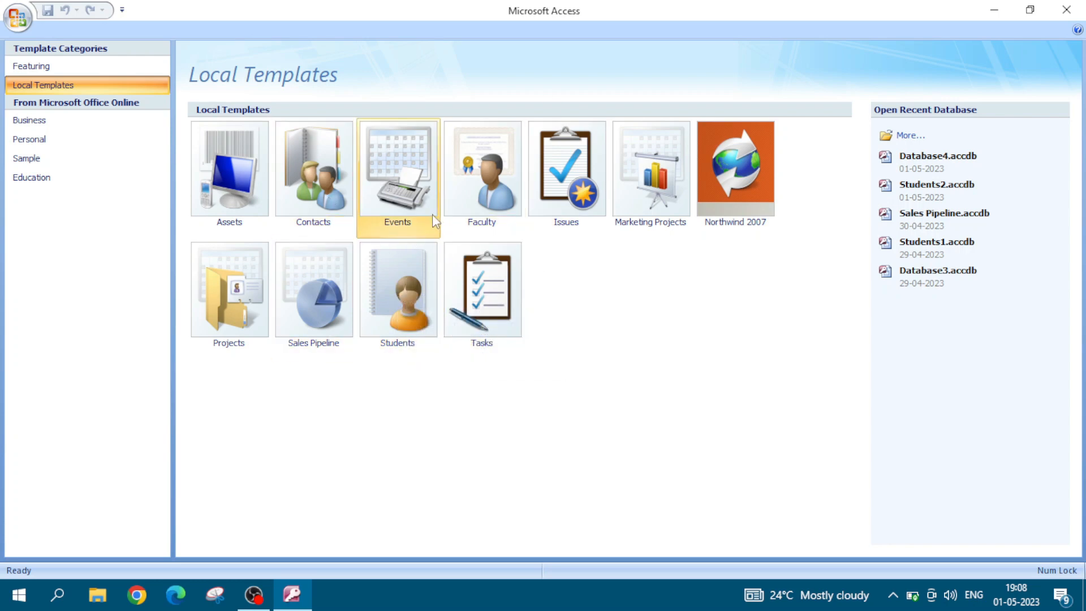
{"action": "left_click", "coordinate": [413, 286]}
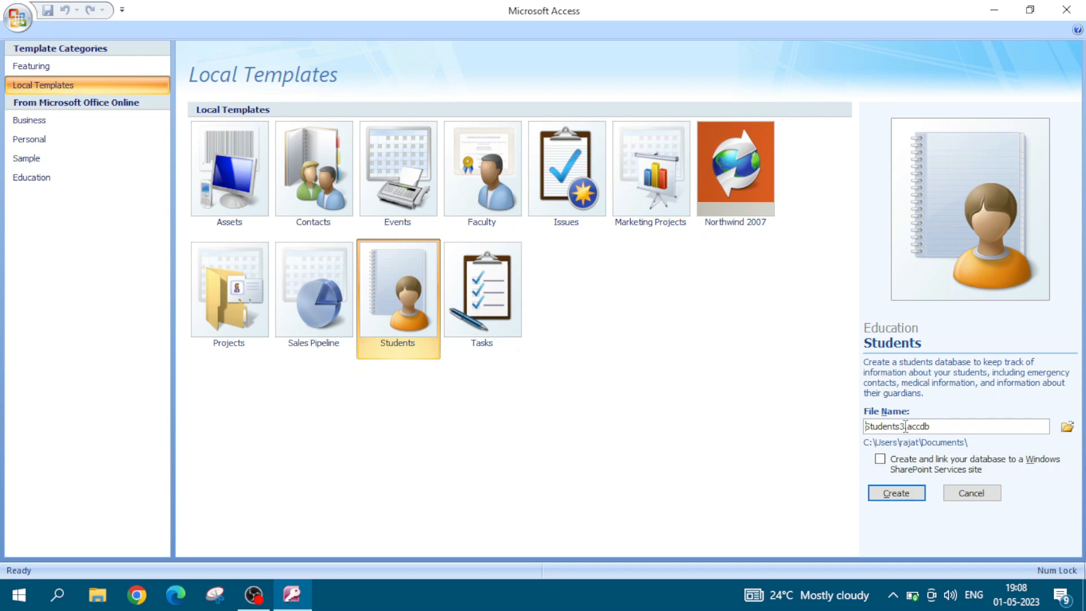
{"action": "left_click_drag", "start_coordinate": [905, 426], "coordinate": [862, 428]}
{"action": "left_click", "coordinate": [903, 427]}
{"action": "left_click_drag", "start_coordinate": [933, 427], "coordinate": [906, 428]}
{"action": "left_click", "coordinate": [934, 427]}
{"action": "left_click_drag", "start_coordinate": [934, 428], "coordinate": [913, 430]}
{"action": "left_click", "coordinate": [946, 427]}
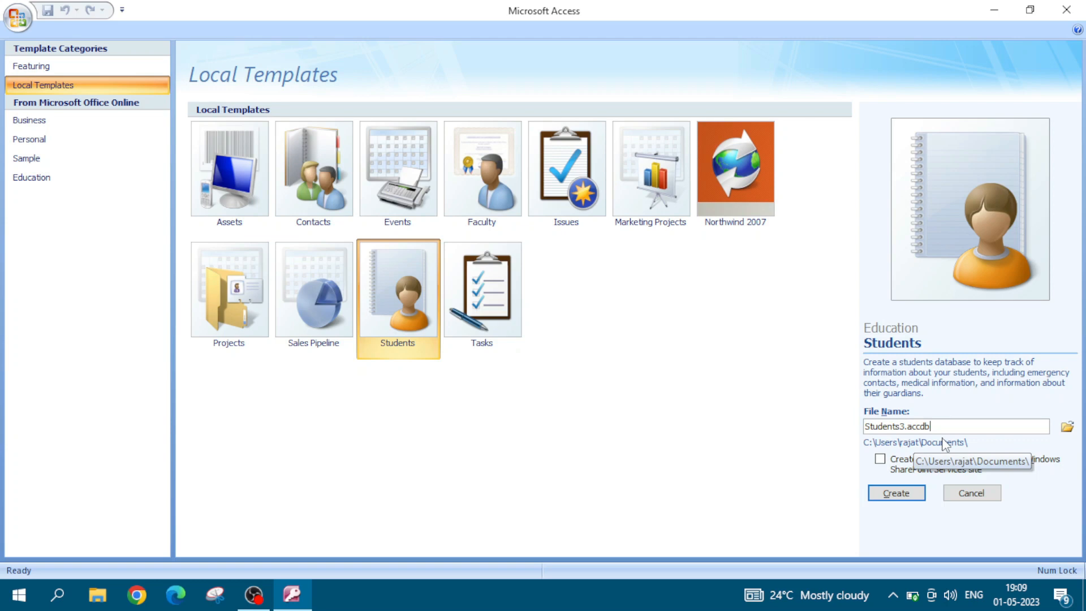
Step: Set the new database's save location to the Desktop and create it as Students3.accdb
{"action": "left_click", "coordinate": [1067, 429]}
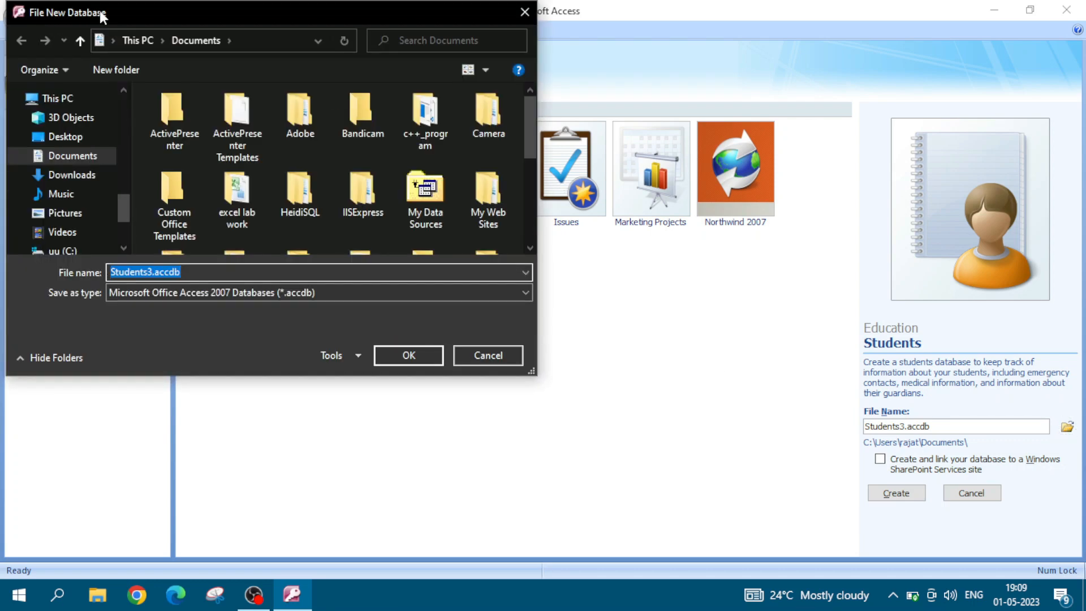
{"action": "left_click_drag", "start_coordinate": [139, 12], "coordinate": [362, 93]}
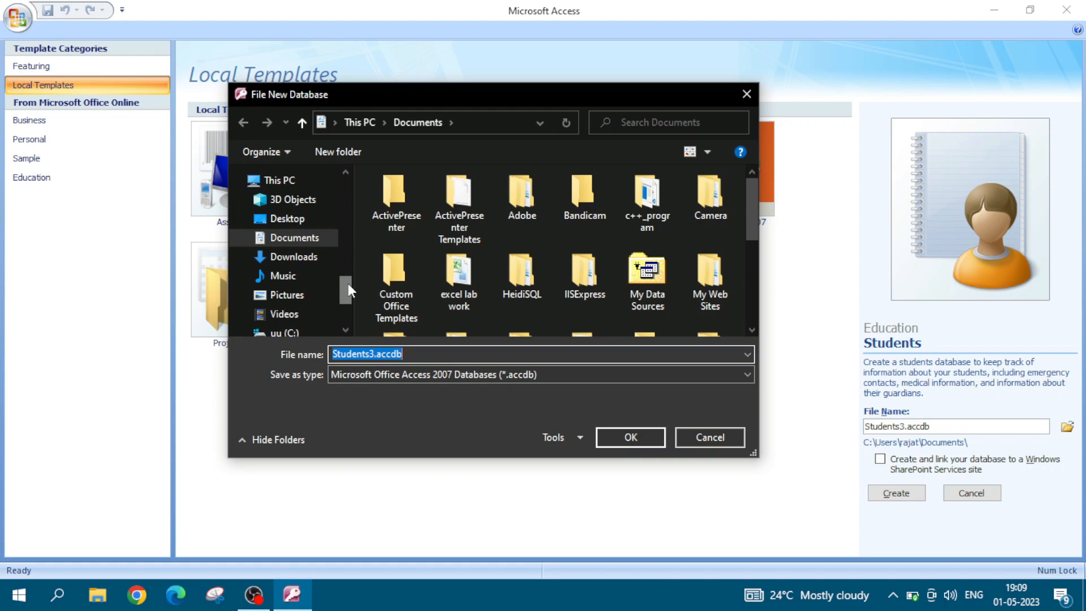
{"action": "mouse_move", "coordinate": [348, 283]}
{"action": "left_mouse_down"}
{"action": "mouse_move", "coordinate": [346, 293]}
{"action": "mouse_move", "coordinate": [345, 283]}
{"action": "left_mouse_up"}
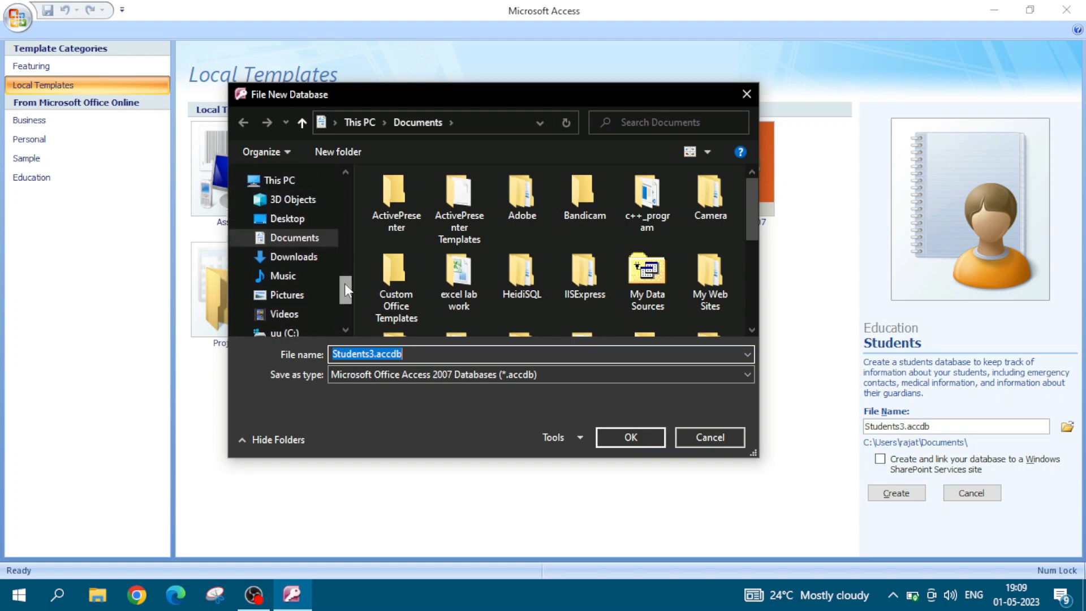
{"action": "left_click", "coordinate": [293, 224]}
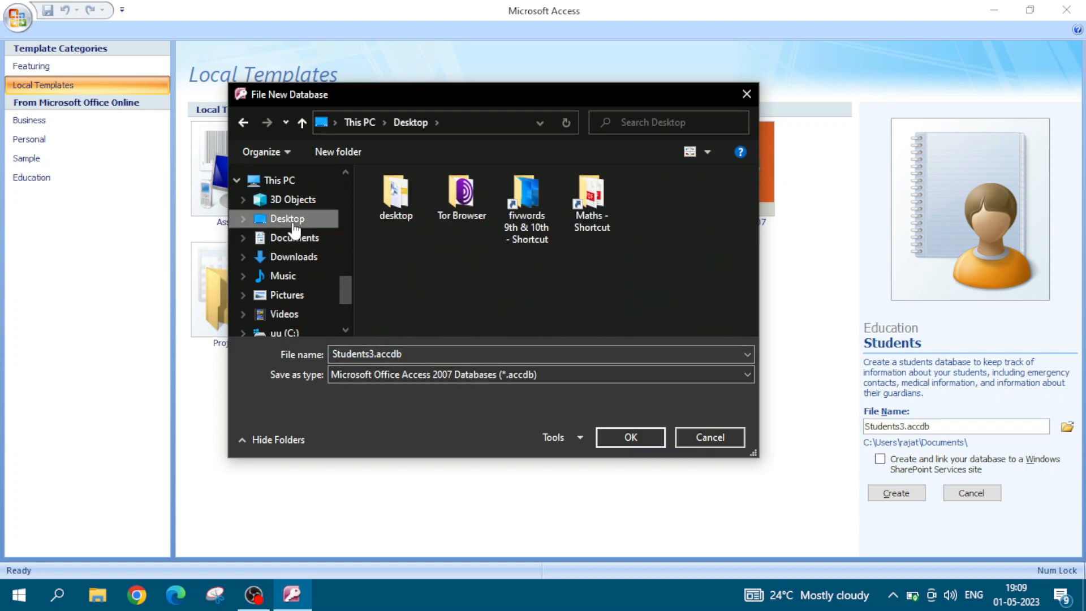
{"action": "left_click", "coordinate": [627, 436]}
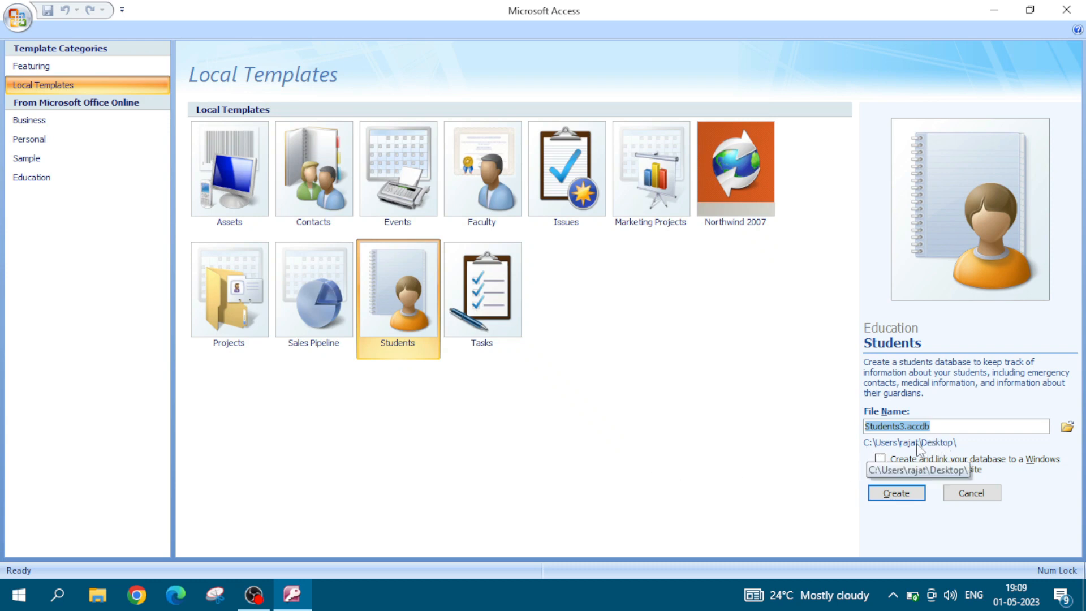
{"action": "left_click", "coordinate": [898, 493]}
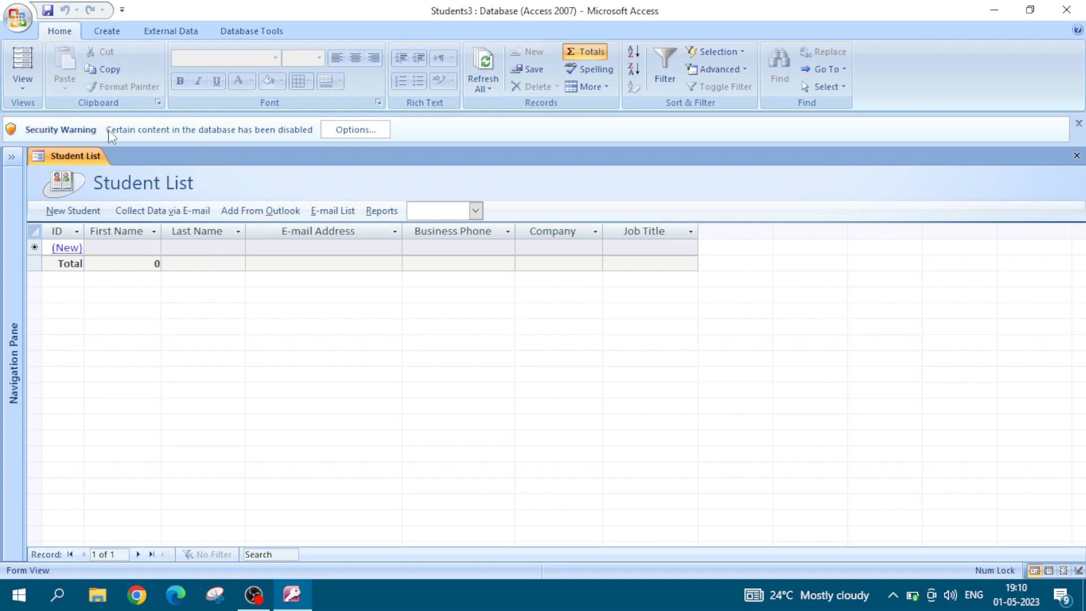
Step: Enable the content blocked by the security warning for the Students3 database
{"action": "left_click", "coordinate": [356, 130]}
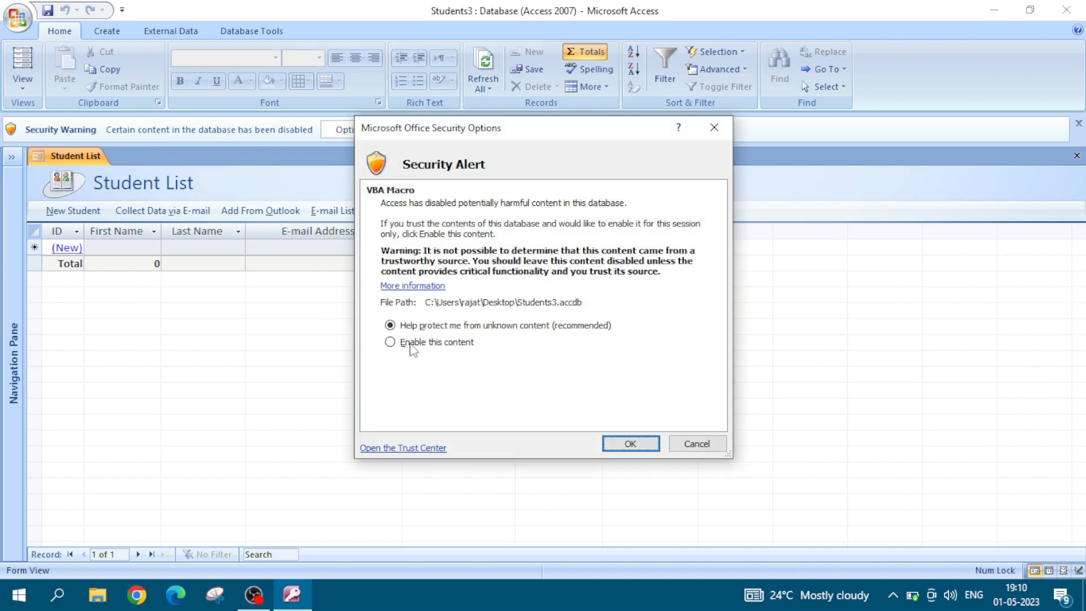
{"action": "left_click", "coordinate": [391, 342]}
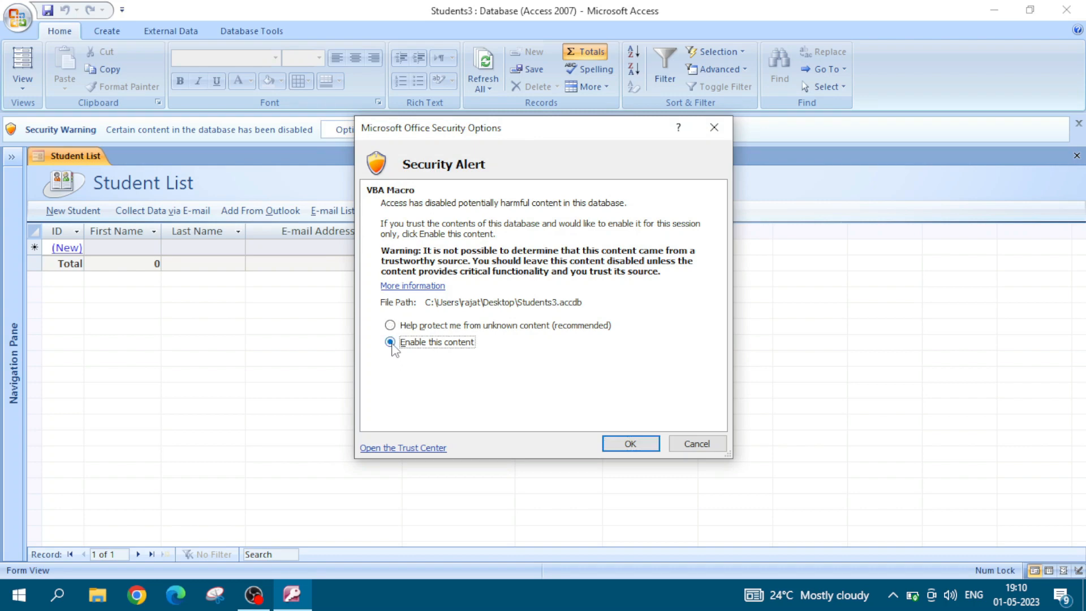
{"action": "left_click", "coordinate": [629, 445]}
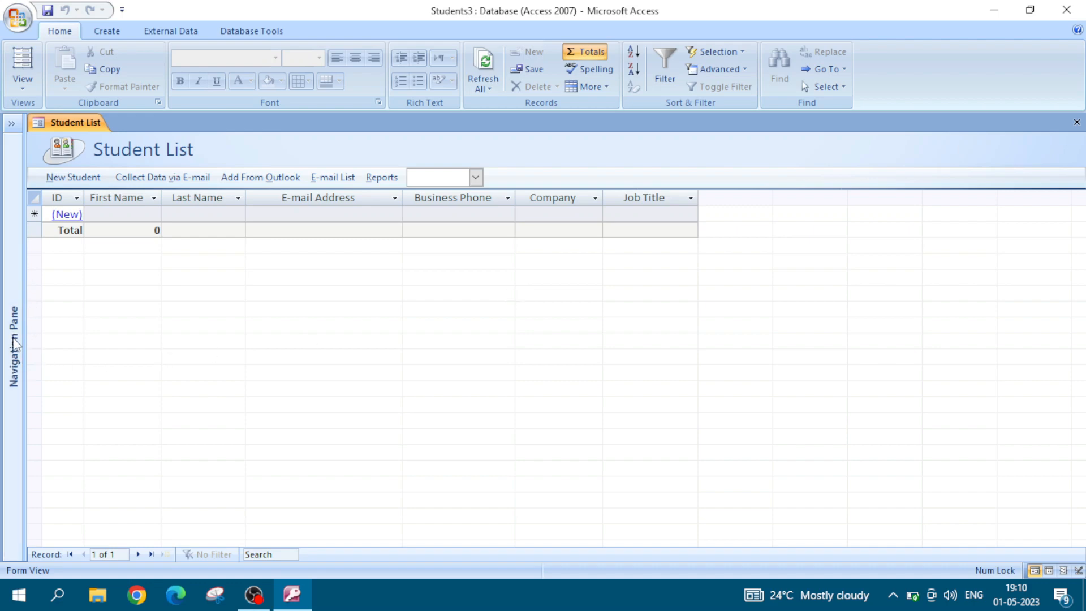
Step: Expand the list of database objects and bring up the commands for creating new objects
{"action": "left_click", "coordinate": [15, 353]}
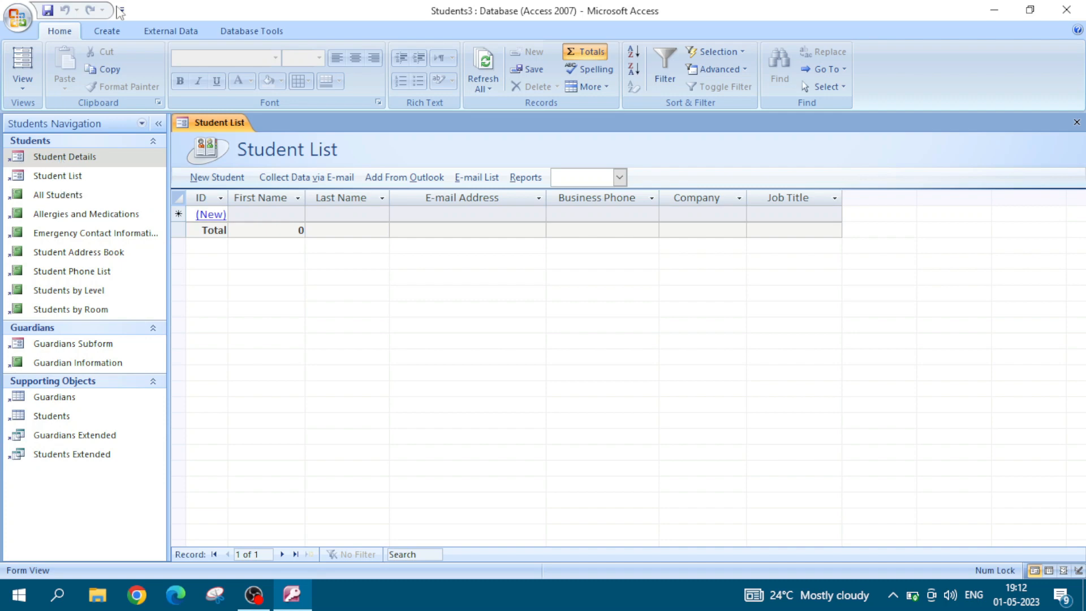
{"action": "left_click", "coordinate": [107, 32]}
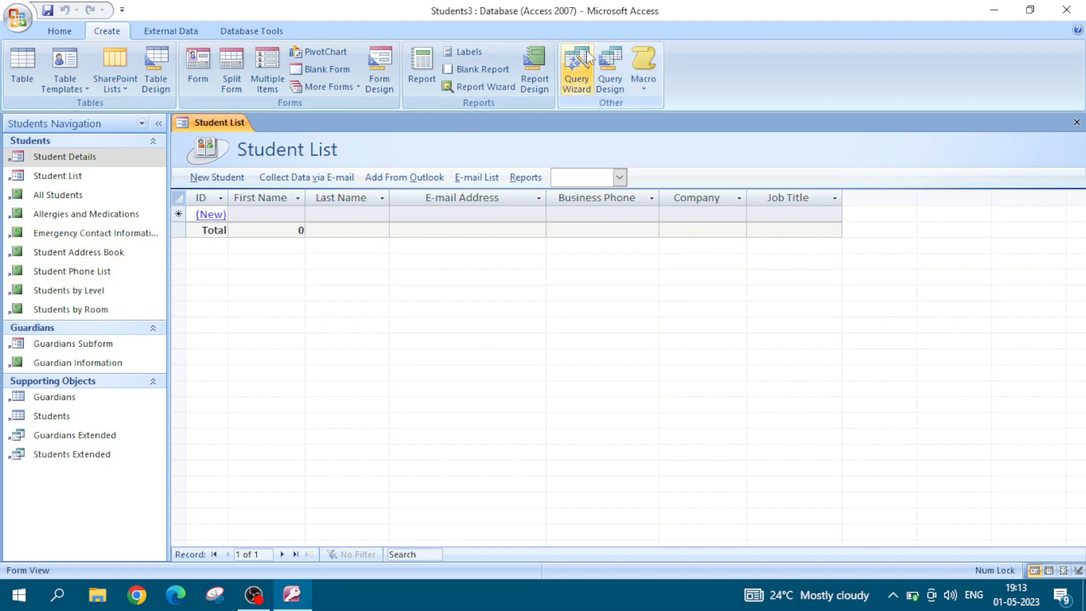
{"action": "left_click", "coordinate": [355, 303]}
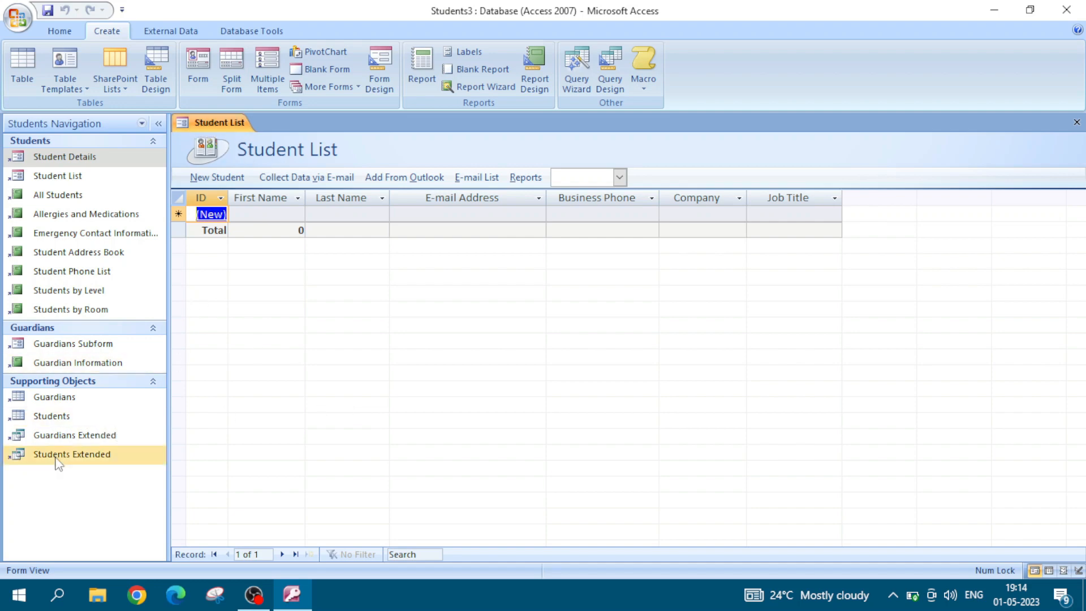
Step: Open the Students table from the supporting objects and look over its field columns
{"action": "double_click", "coordinate": [59, 419]}
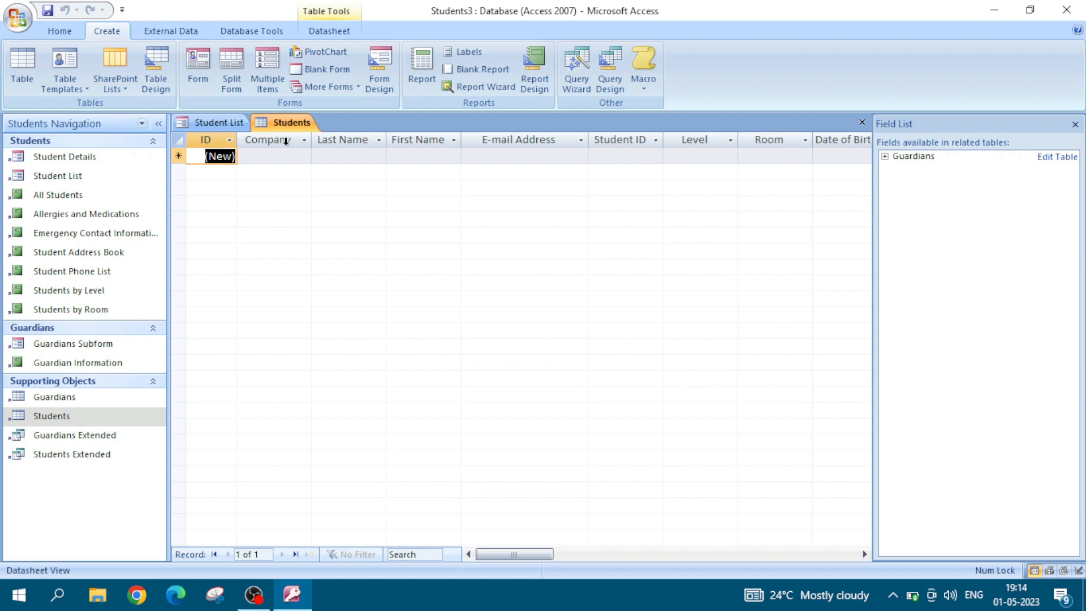
{"action": "left_click", "coordinate": [288, 149]}
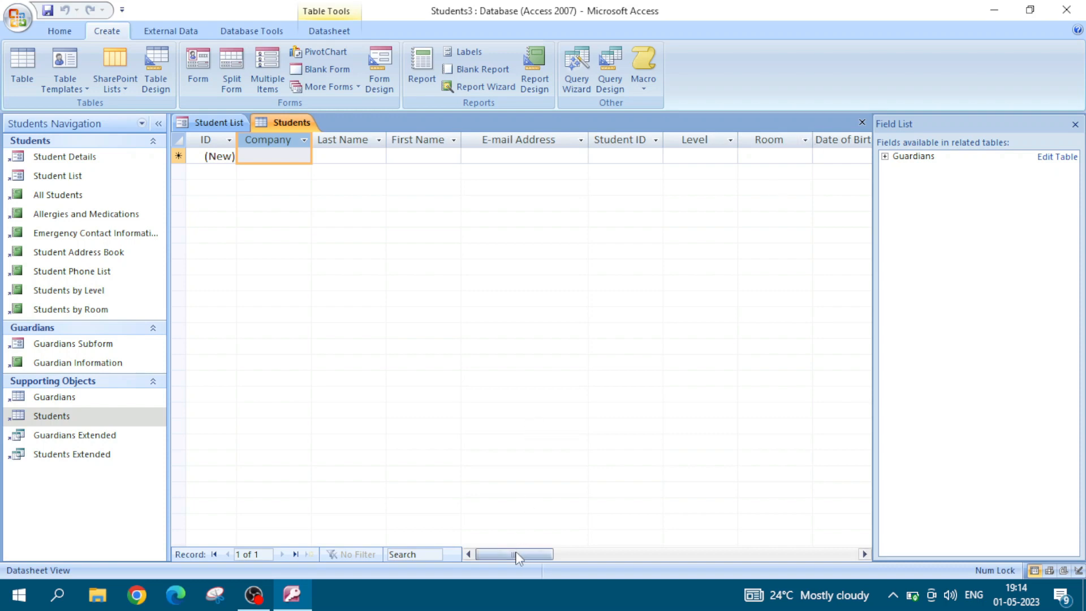
{"action": "left_click_drag", "start_coordinate": [509, 554], "coordinate": [466, 552]}
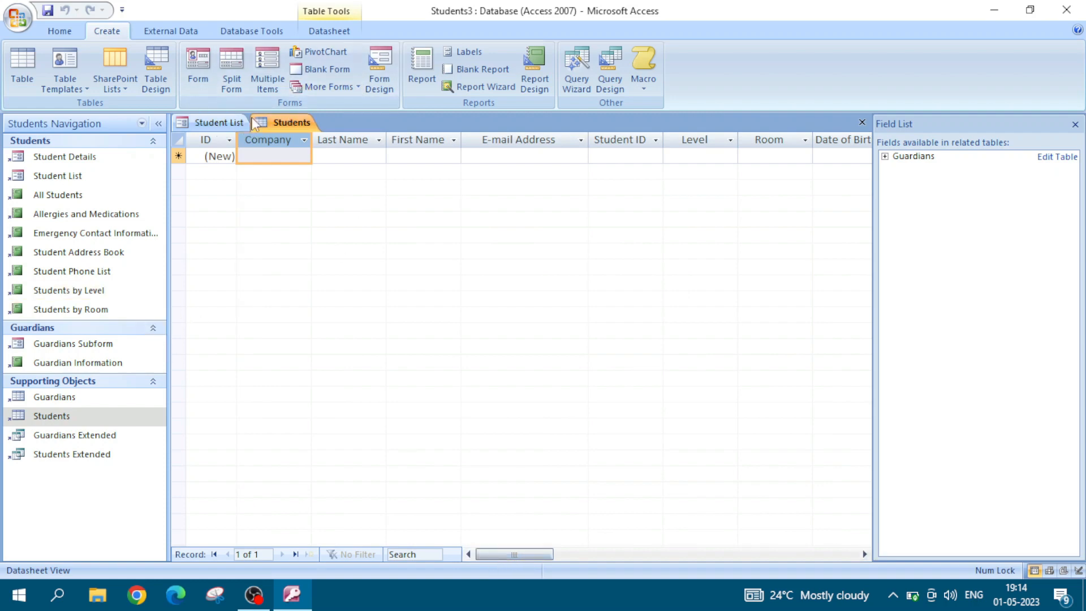
Step: Return to the Student List form and switch it to Layout View
{"action": "left_click", "coordinate": [220, 123]}
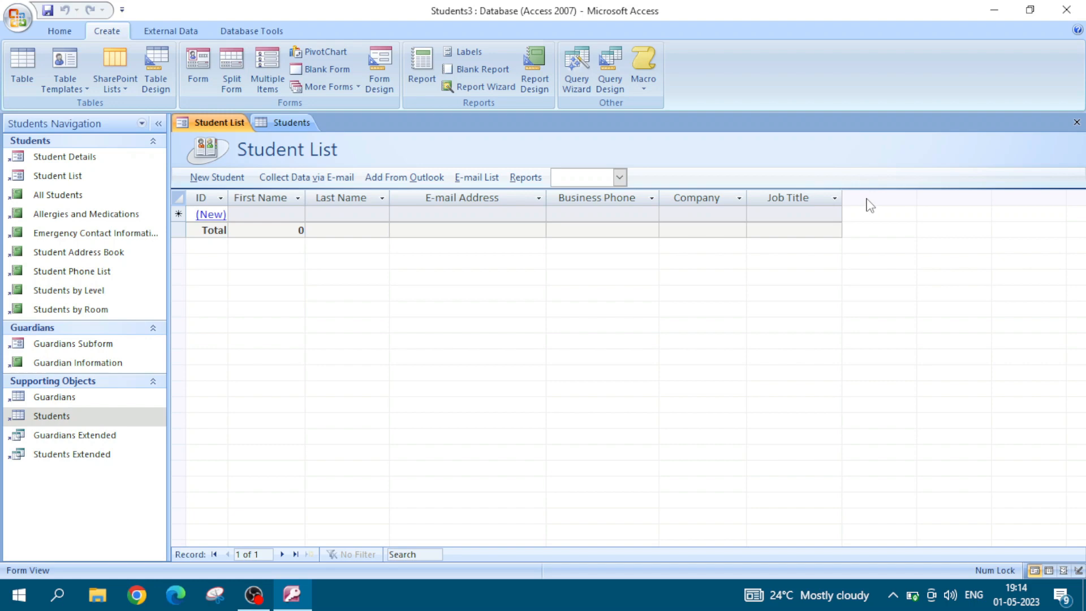
{"action": "left_click", "coordinate": [60, 31]}
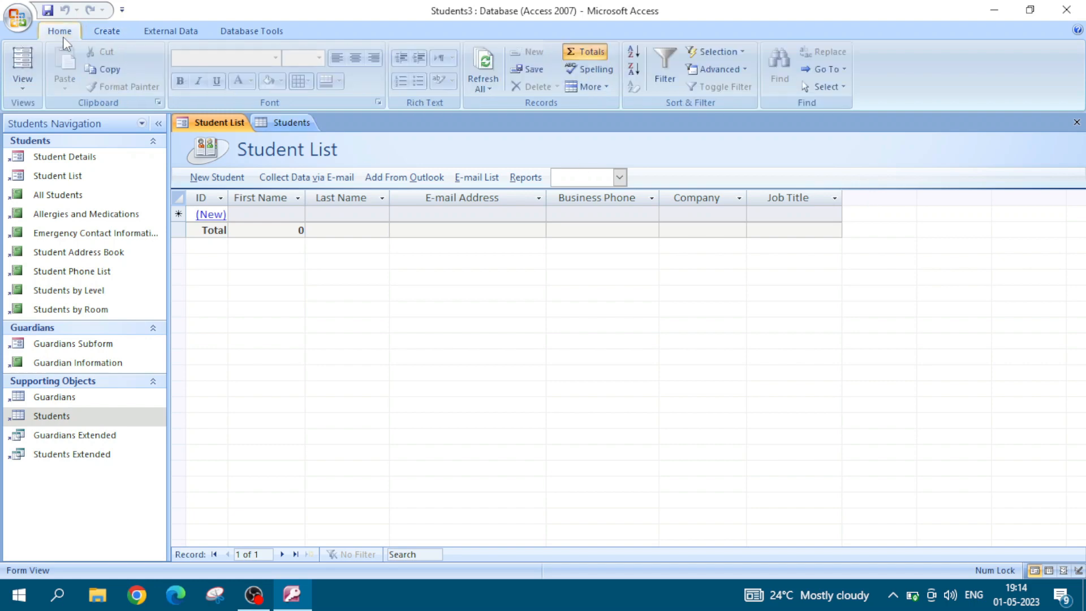
{"action": "left_click", "coordinate": [28, 90]}
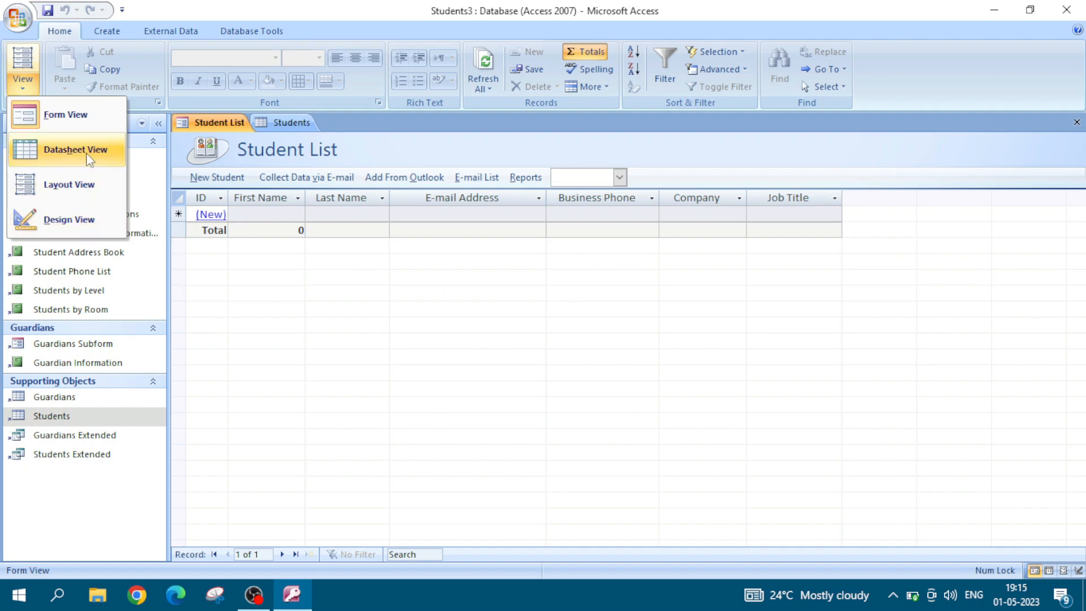
{"action": "left_click", "coordinate": [72, 192]}
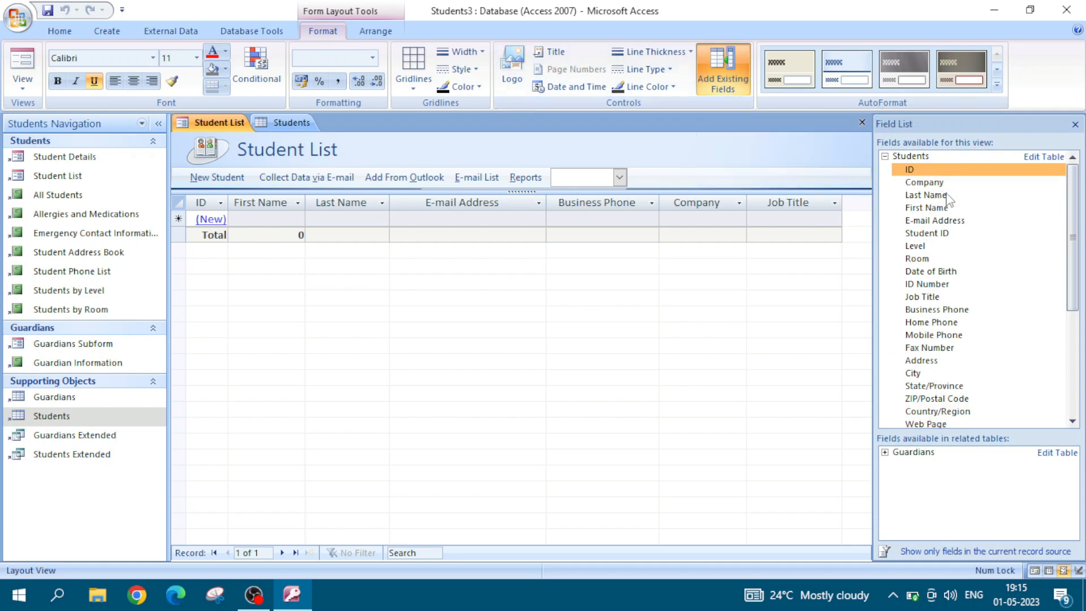
Step: Hide the field list, show it again with Add Existing Fields, and hide it once more
{"action": "left_click", "coordinate": [1075, 124]}
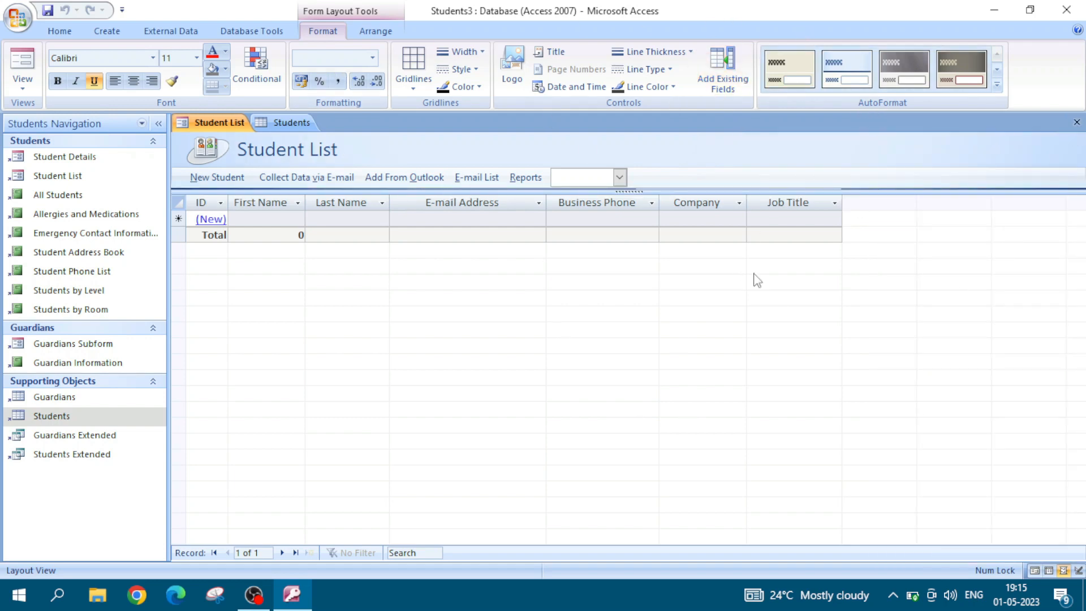
{"action": "left_click", "coordinate": [723, 76]}
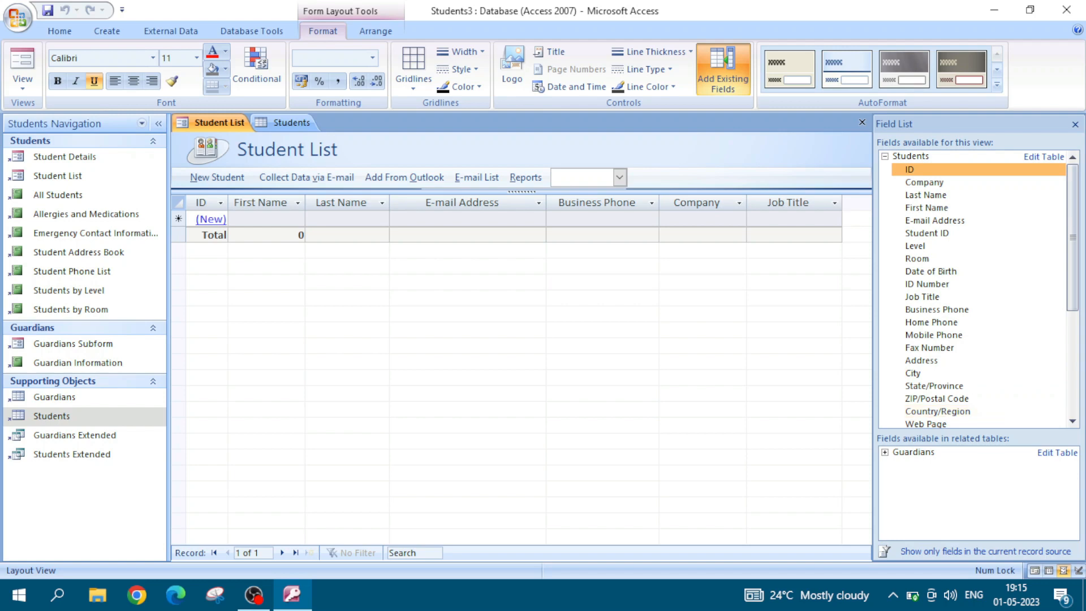
{"action": "left_click", "coordinate": [1075, 124]}
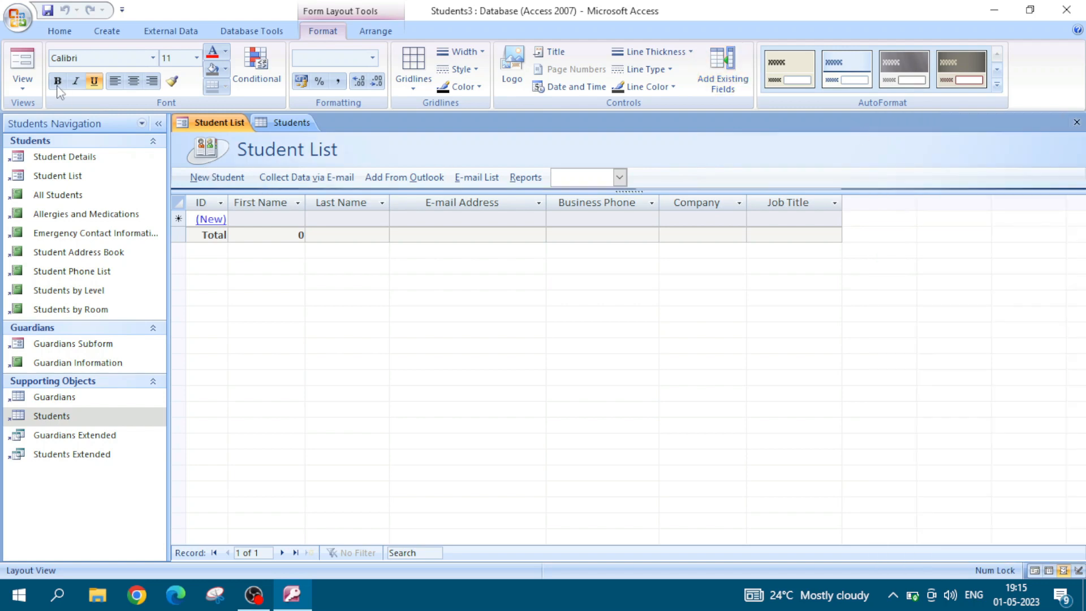
Step: Switch the Student List form to Datasheet View
{"action": "left_click", "coordinate": [23, 76]}
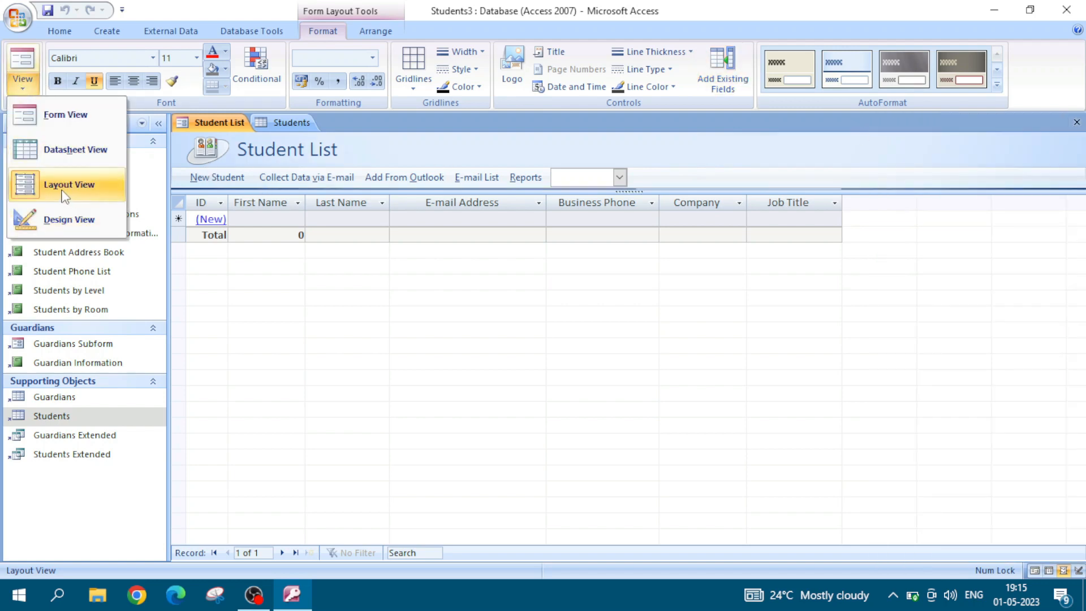
{"action": "left_click", "coordinate": [62, 150]}
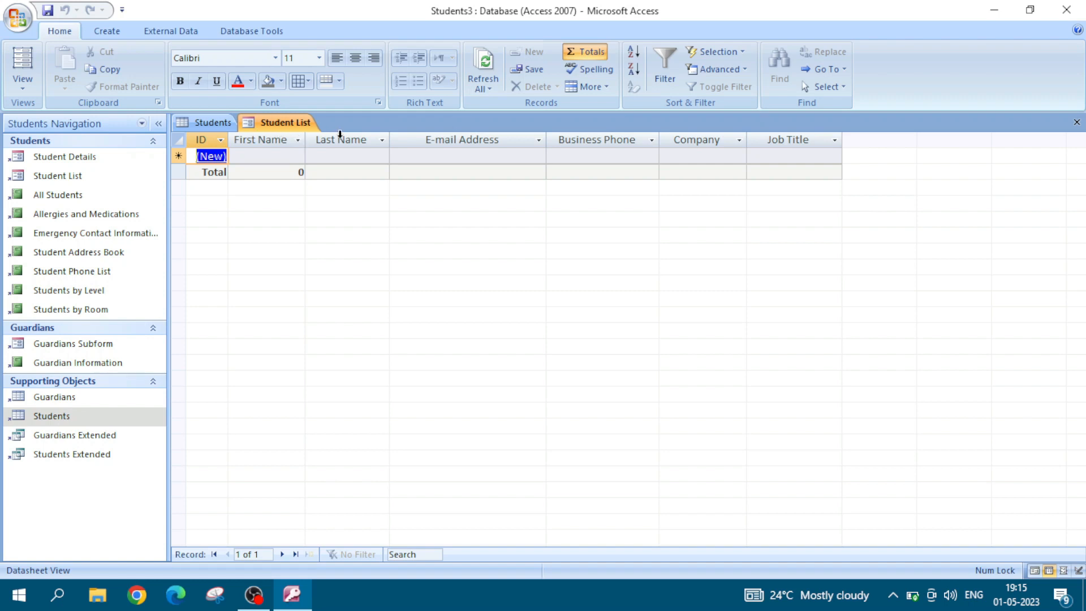
Step: Show the available fields with Add Existing Fields and add the Level field right after the E-mail Address column
{"action": "left_click", "coordinate": [410, 139]}
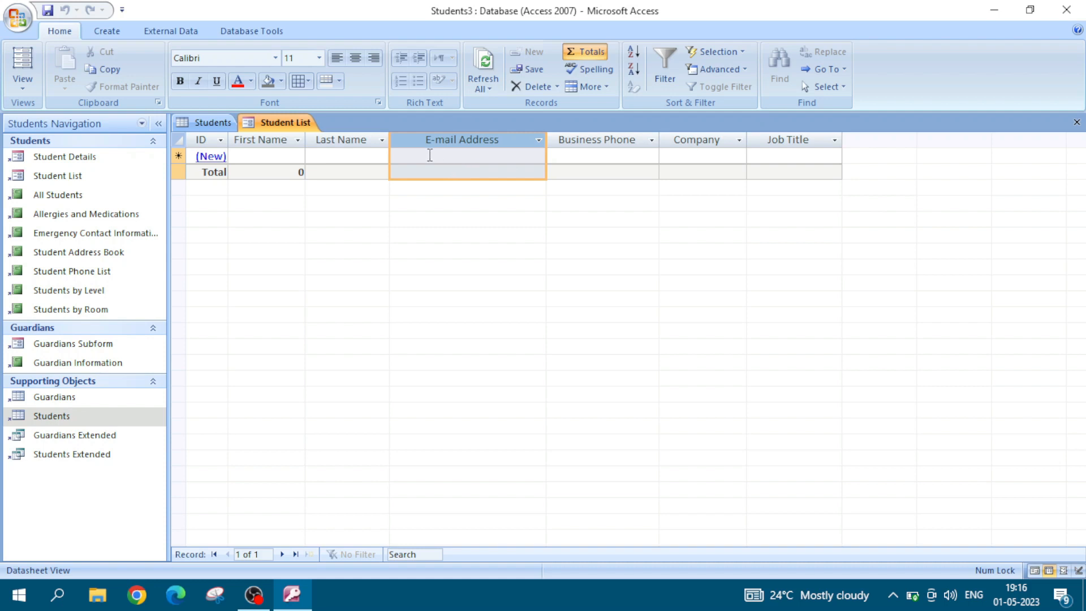
{"action": "left_click", "coordinate": [430, 155]}
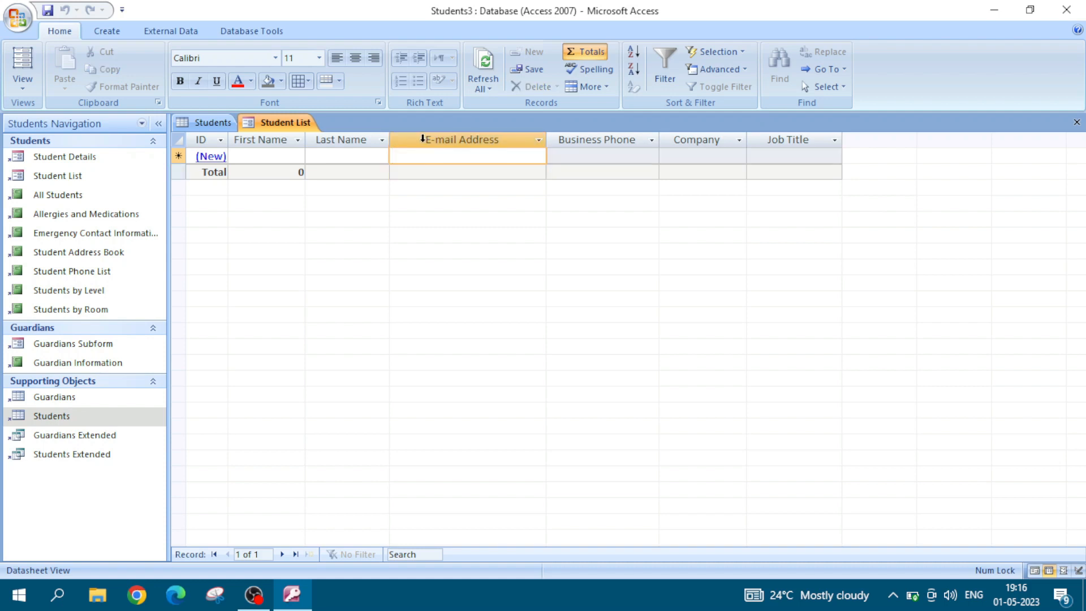
{"action": "left_click", "coordinate": [424, 139]}
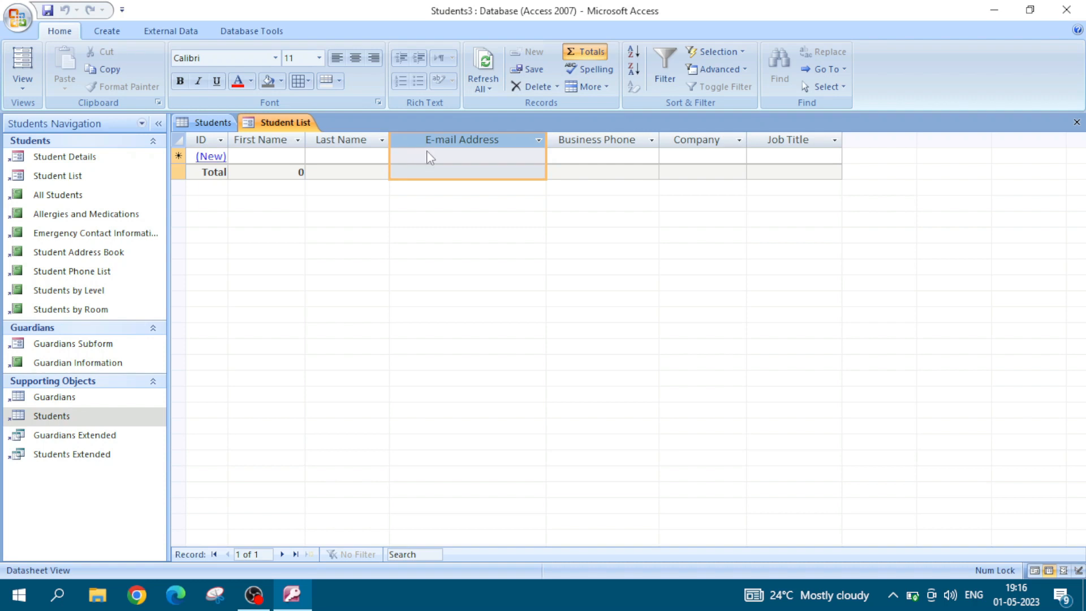
{"action": "right_click", "coordinate": [427, 156]}
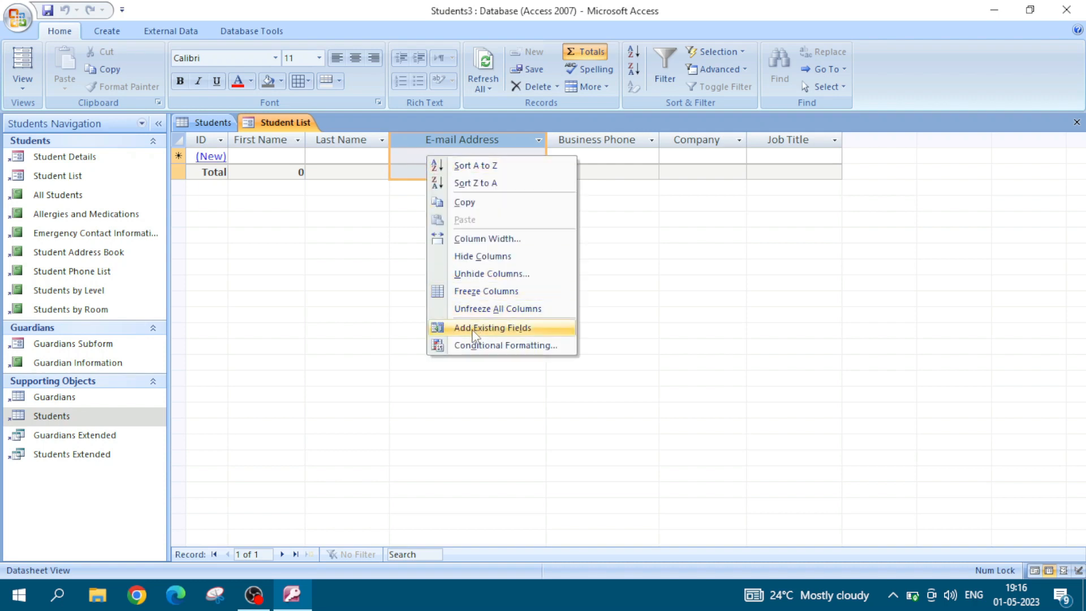
{"action": "left_click", "coordinate": [505, 330]}
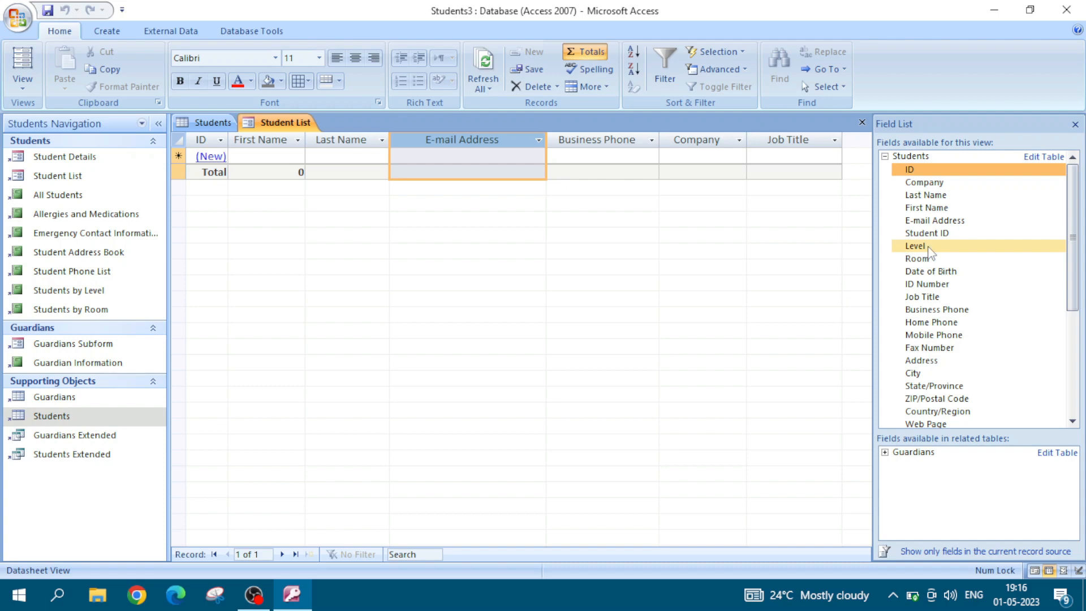
{"action": "left_click_drag", "start_coordinate": [928, 249], "coordinate": [796, 244]}
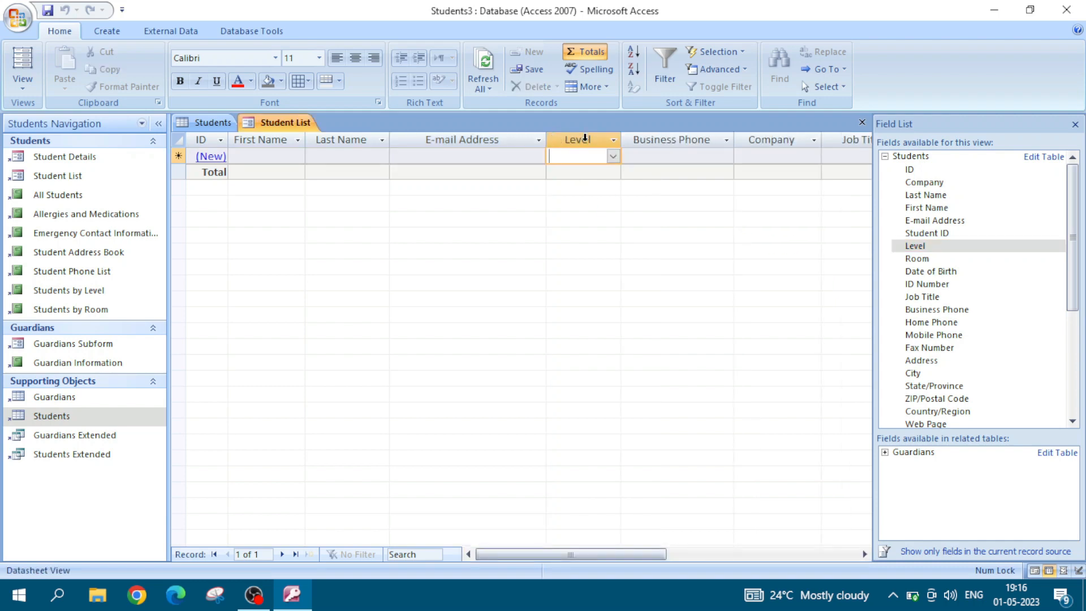
{"action": "left_click", "coordinate": [585, 139]}
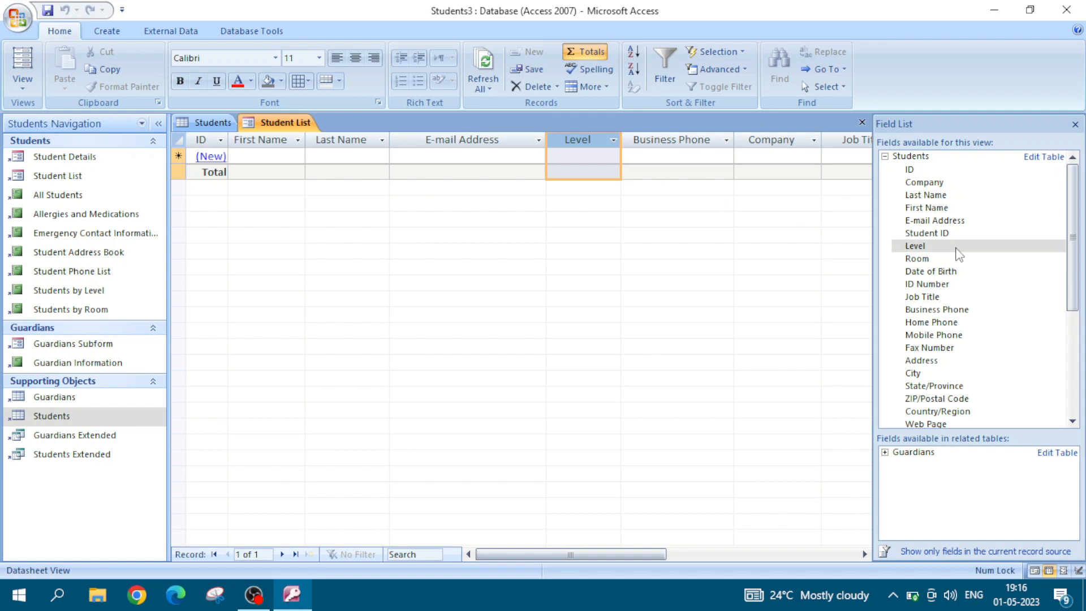
Step: Insert the Date of Birth field between the Last Name and E-mail Address columns and close the field list
{"action": "left_click", "coordinate": [934, 272]}
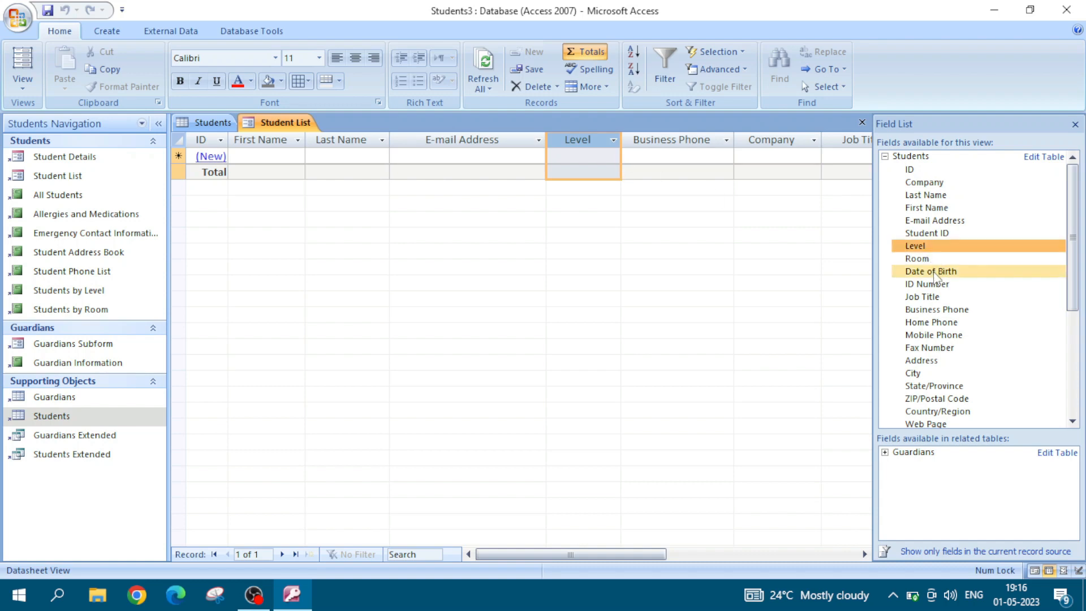
{"action": "left_click", "coordinate": [934, 272]}
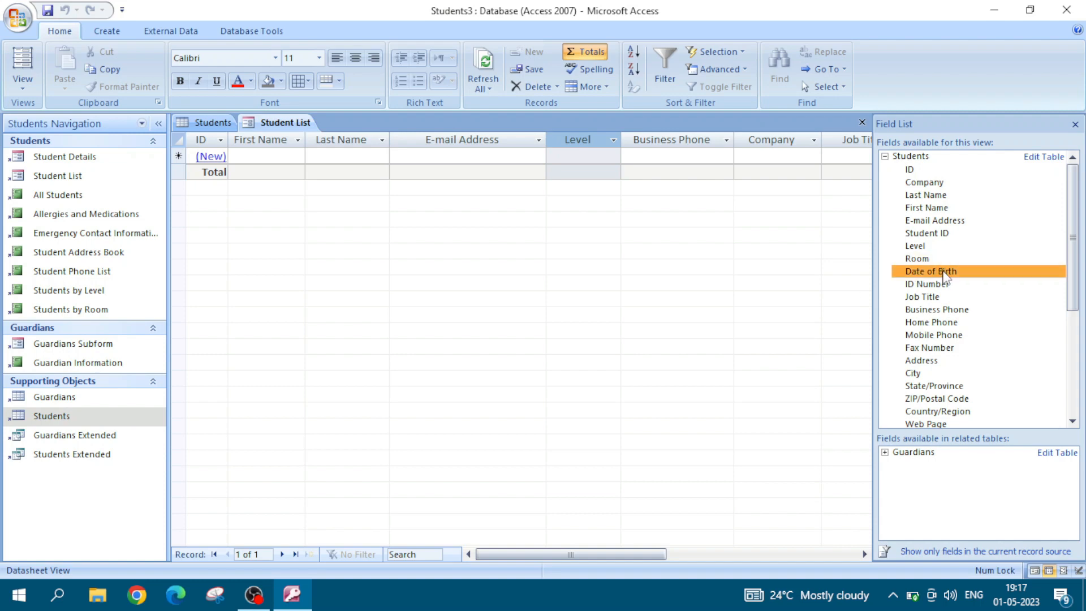
{"action": "left_click_drag", "start_coordinate": [952, 278], "coordinate": [461, 162]}
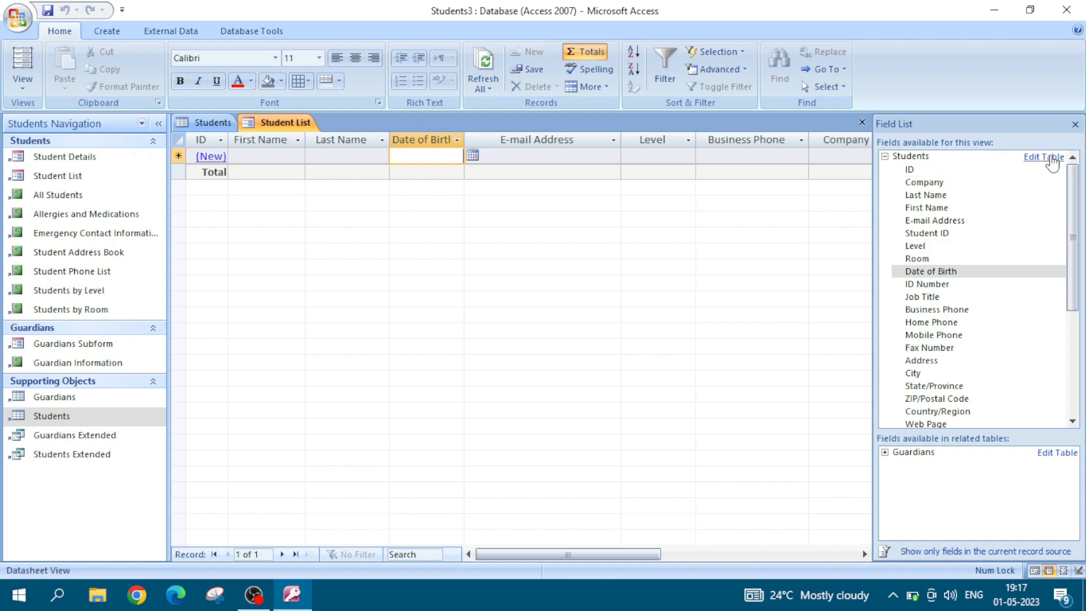
{"action": "left_click", "coordinate": [1075, 126]}
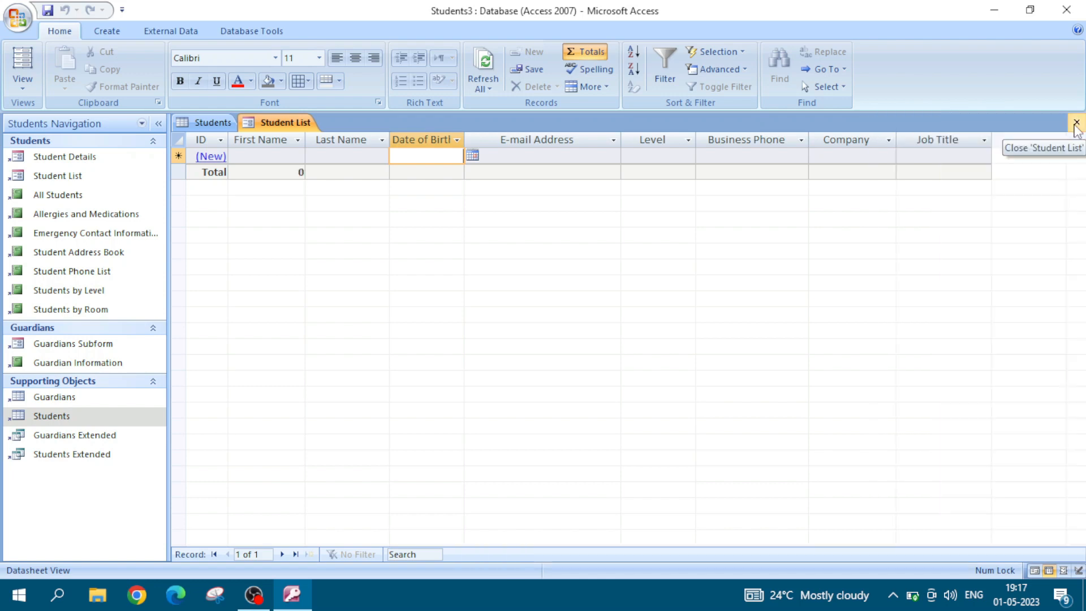
Step: Move the Date of Birth column to the end of the datasheet, after Job Title
{"action": "left_click", "coordinate": [513, 138]}
{"action": "left_click", "coordinate": [409, 143]}
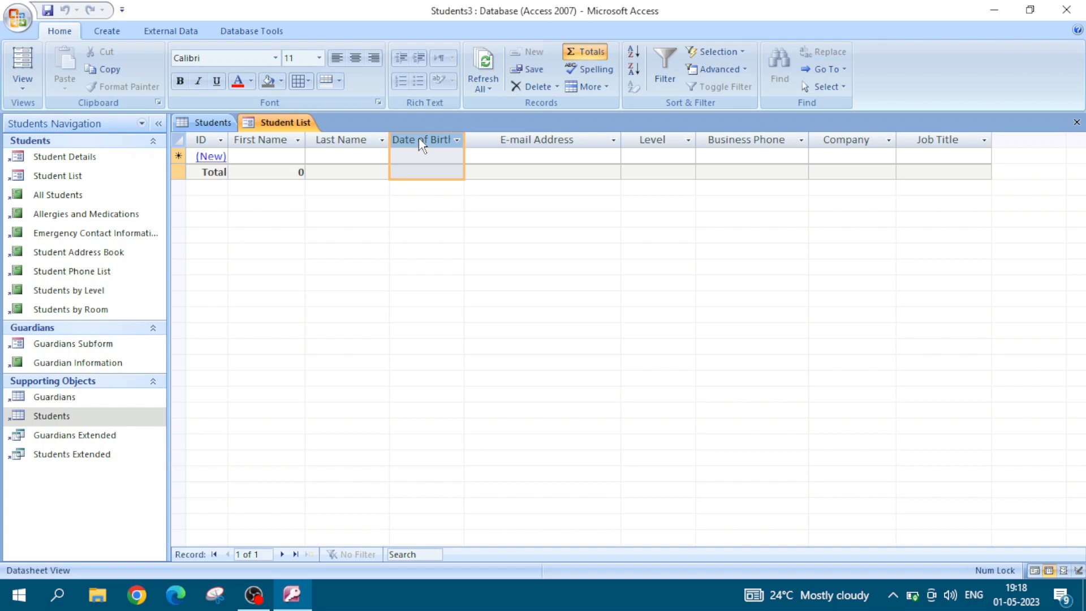
{"action": "left_click_drag", "start_coordinate": [421, 145], "coordinate": [422, 146]}
{"action": "left_click_drag", "start_coordinate": [422, 145], "coordinate": [998, 153]}
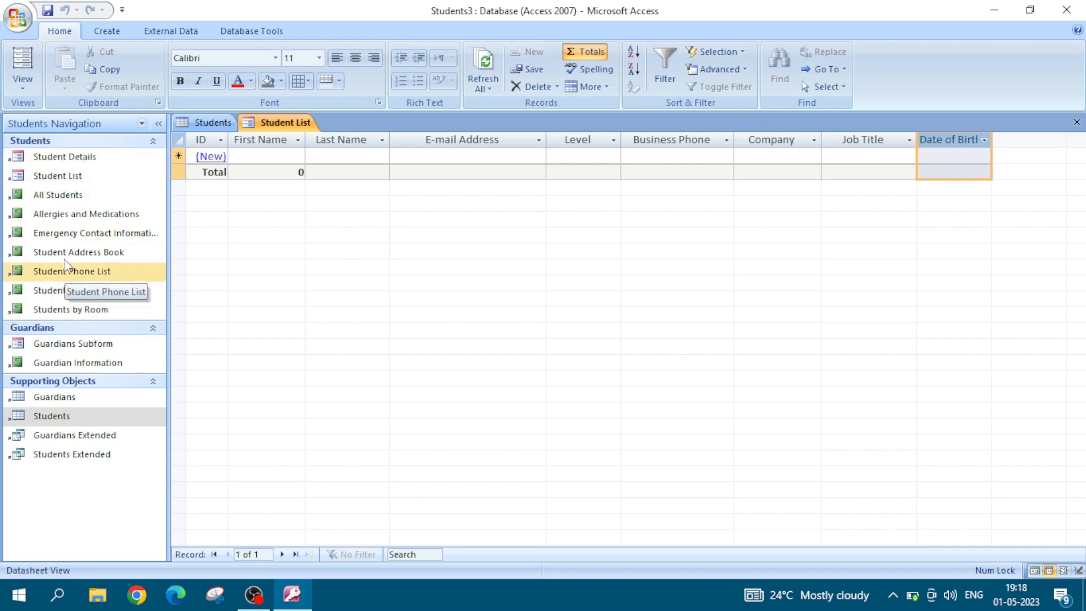
Step: Open the All Students report, and go back to the Students table to look over its first columns
{"action": "left_click", "coordinate": [72, 204]}
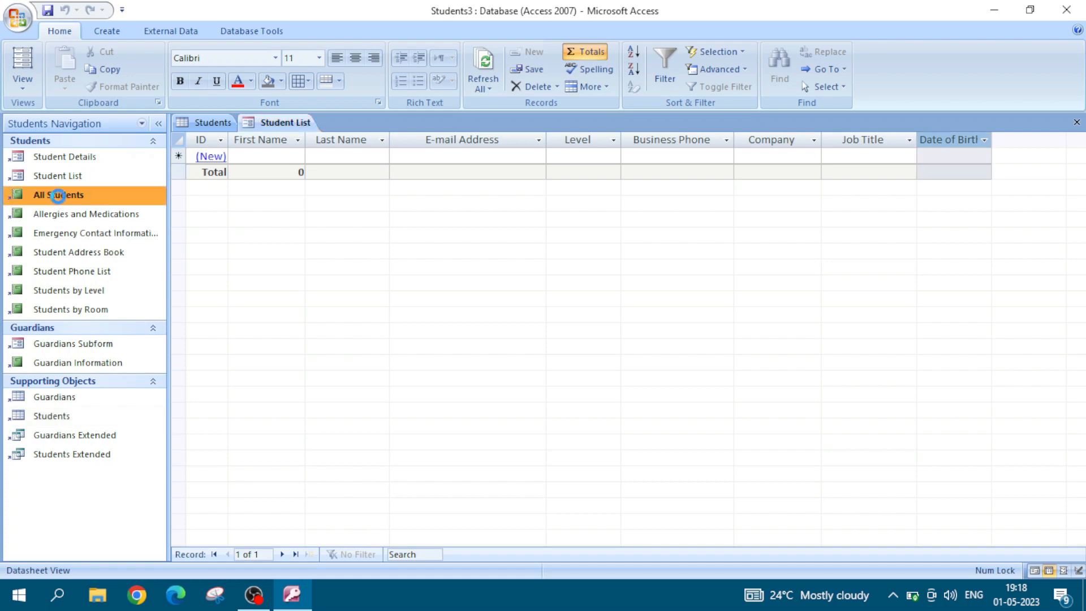
{"action": "double_click", "coordinate": [59, 198]}
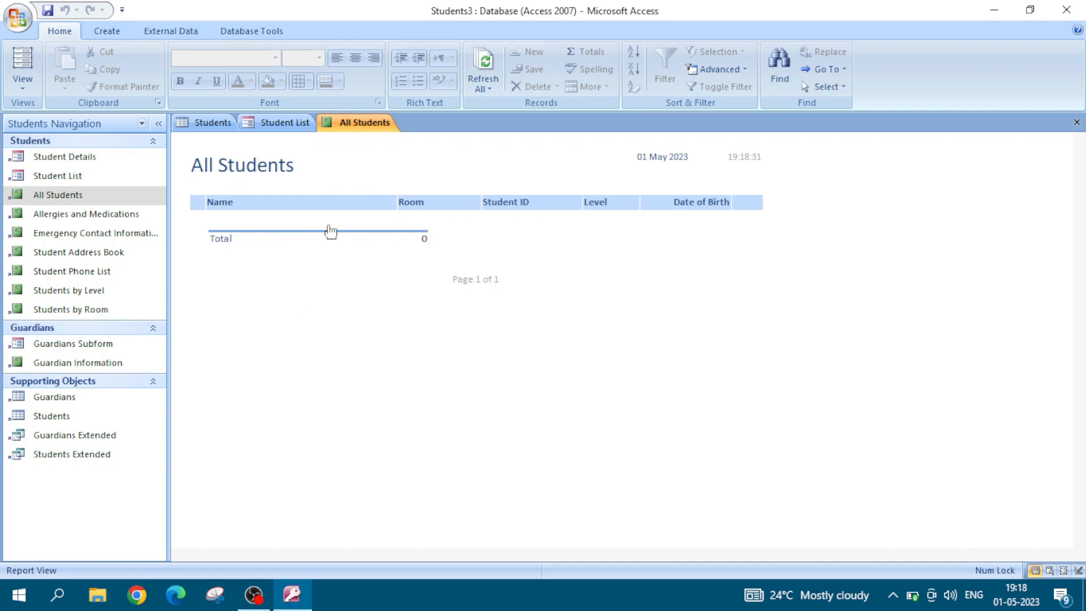
{"action": "left_click", "coordinate": [208, 123]}
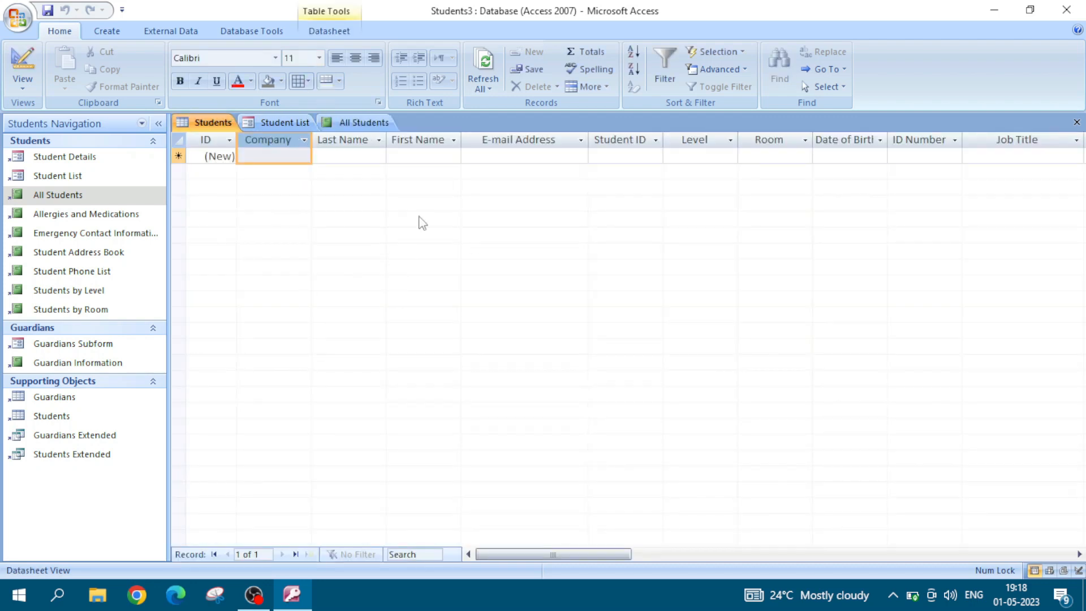
{"action": "left_click", "coordinate": [287, 157]}
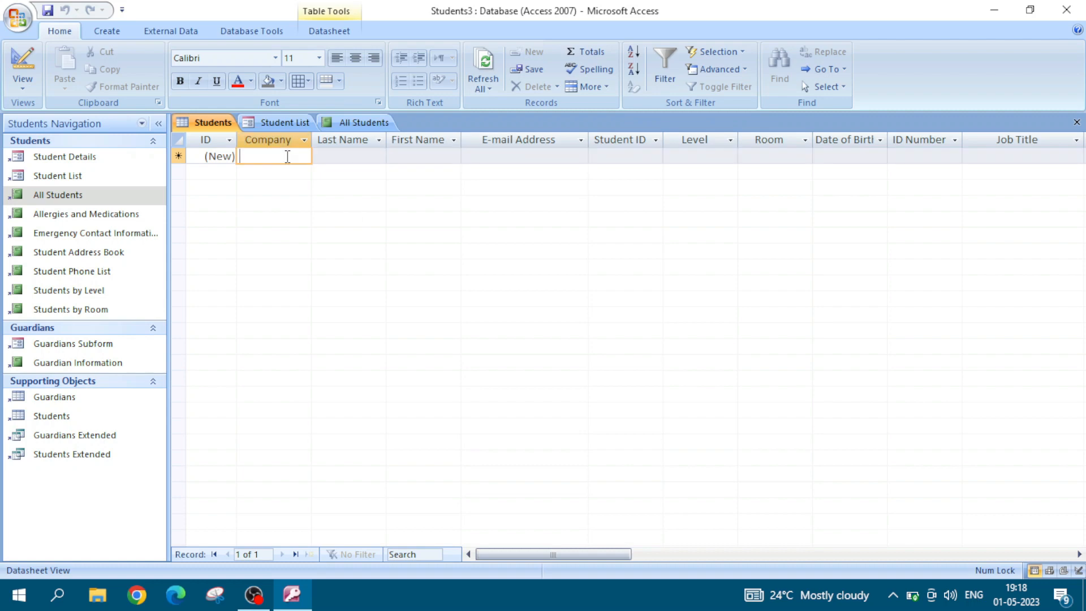
{"action": "left_click", "coordinate": [337, 161]}
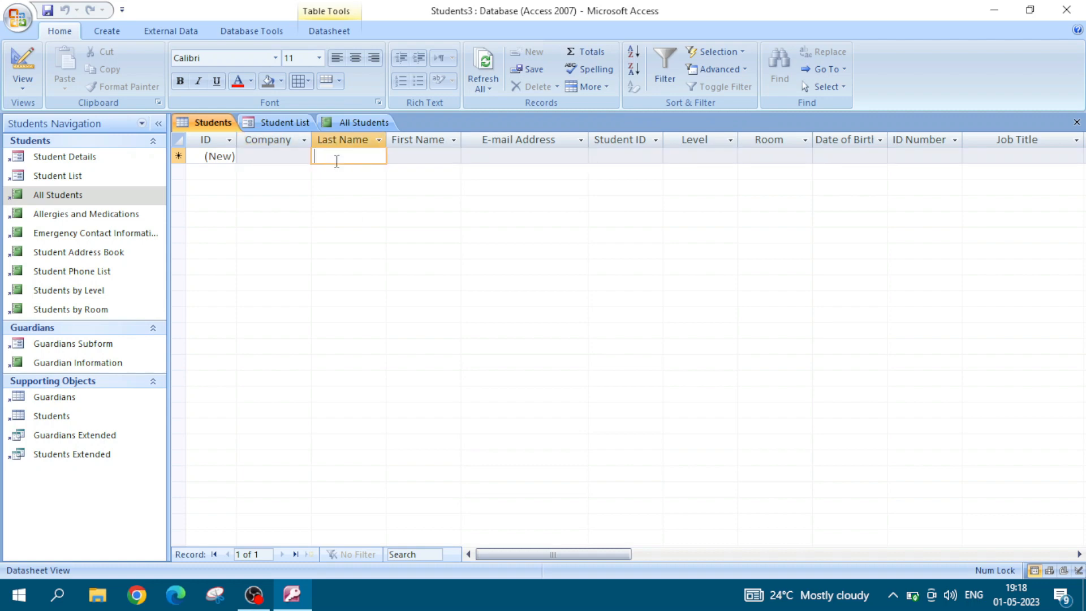
{"action": "left_click", "coordinate": [411, 159]}
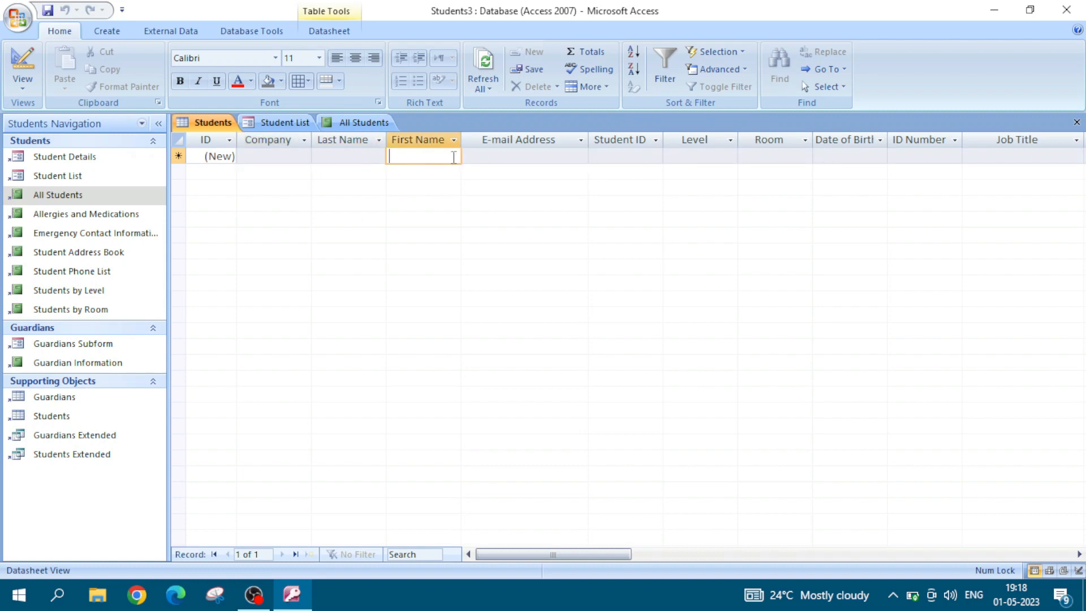
{"action": "left_click", "coordinate": [499, 158]}
Step: Start a new record in the Student List form by entering the student's first name and last name
{"action": "left_click", "coordinate": [273, 123]}
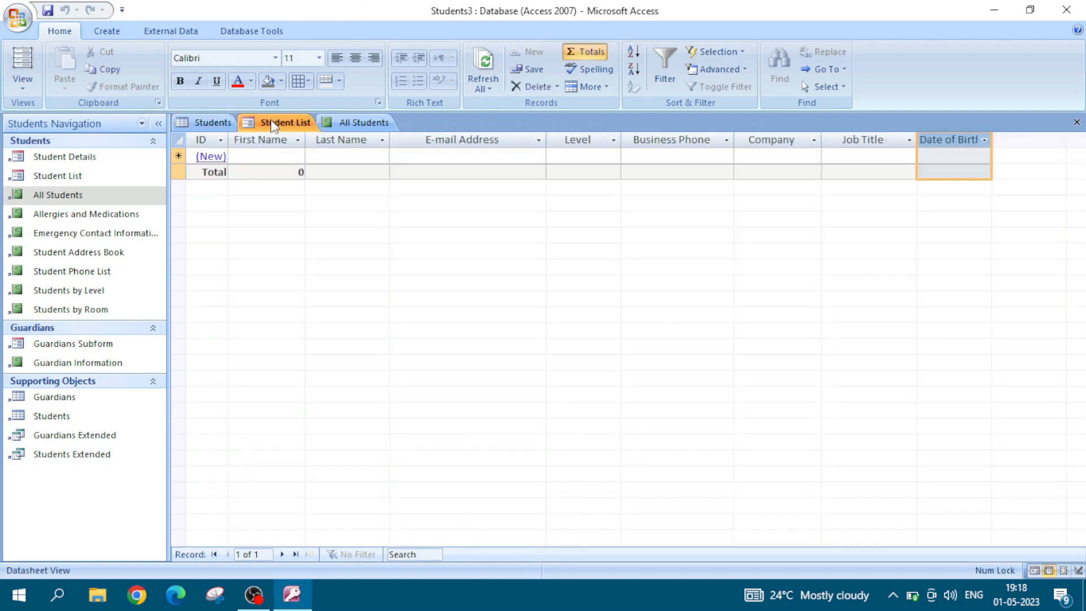
{"action": "left_click", "coordinate": [263, 155]}
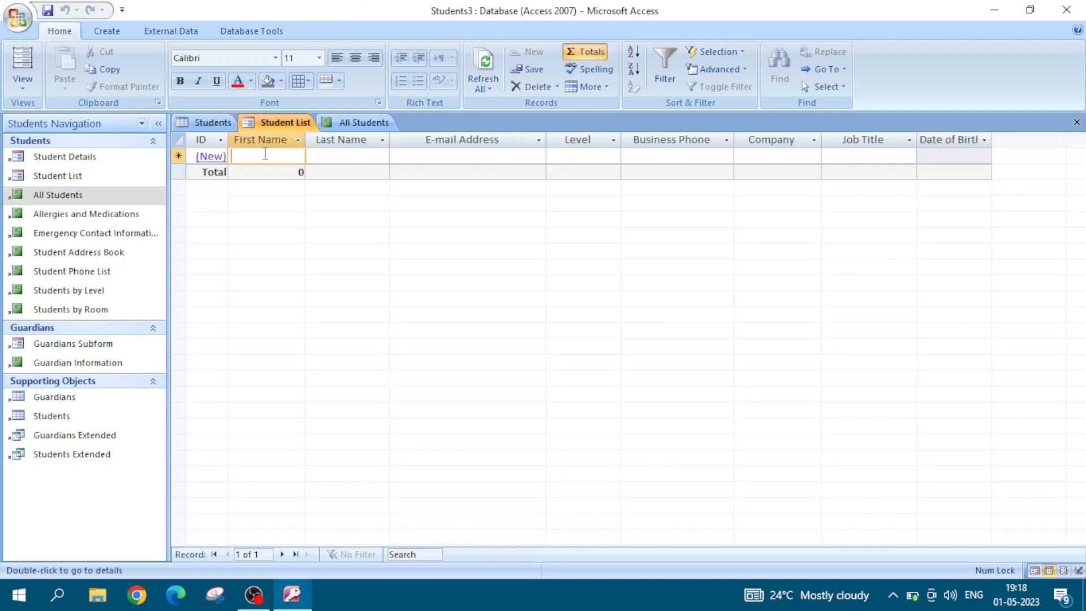
{"action": "left_click", "coordinate": [338, 154]}
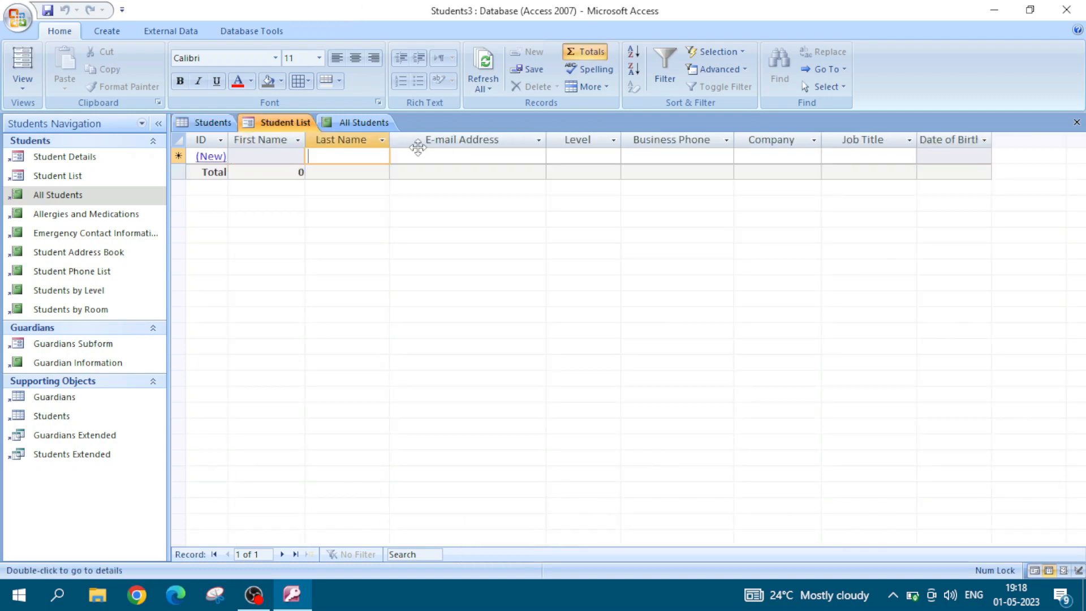
{"action": "left_click", "coordinate": [451, 155]}
{"action": "left_click", "coordinate": [278, 159]}
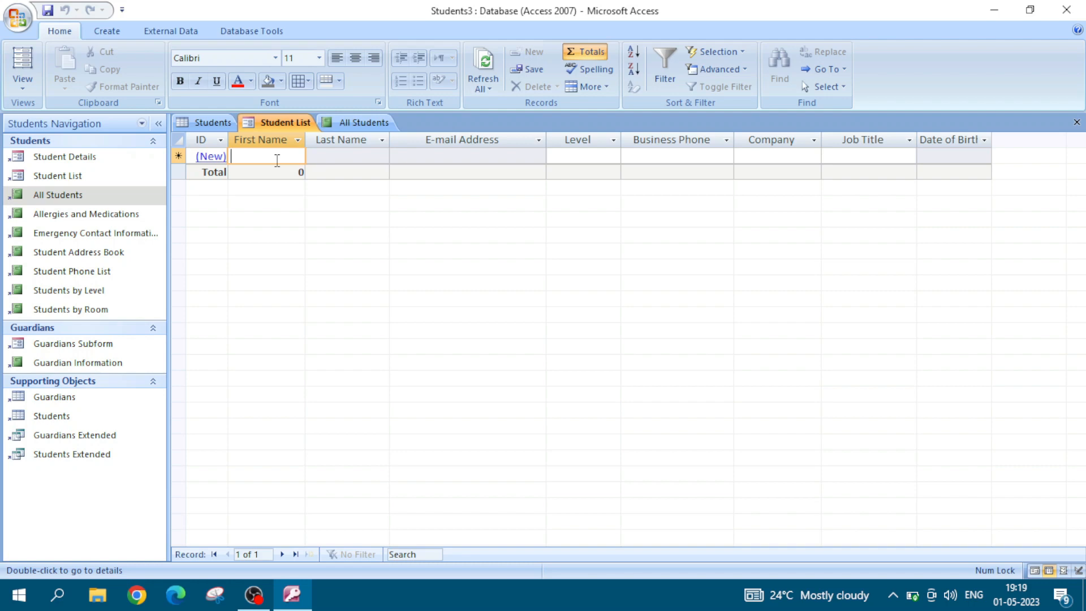
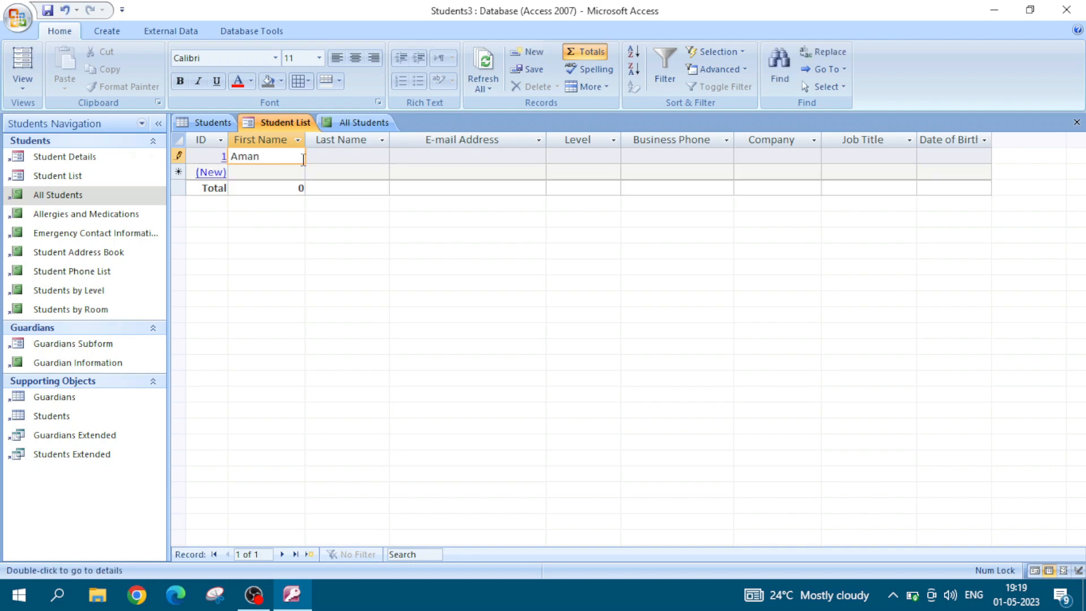
{"action": "left_click", "coordinate": [341, 157]}
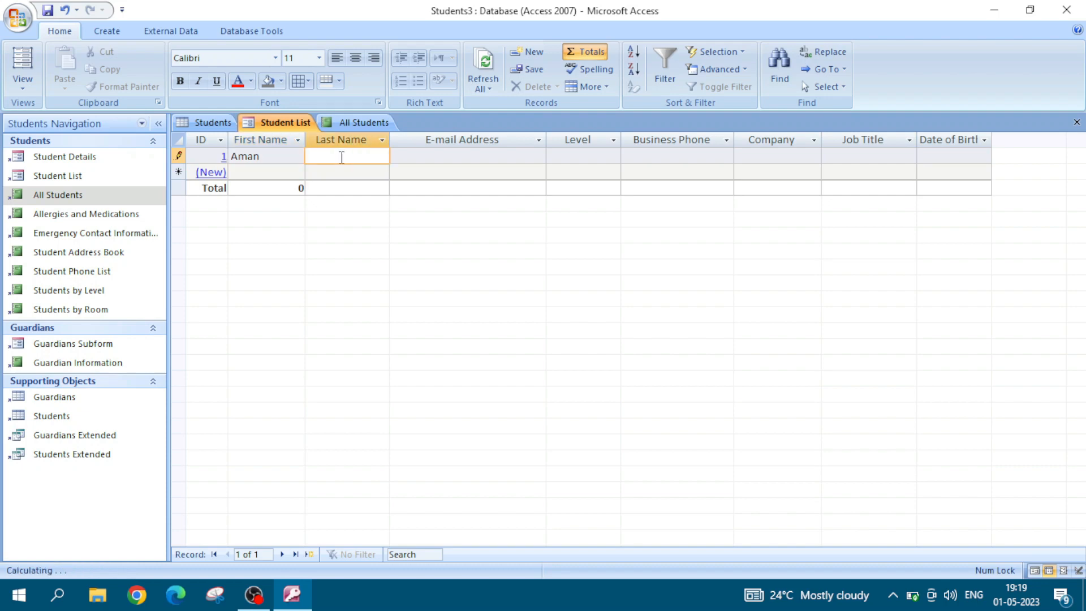
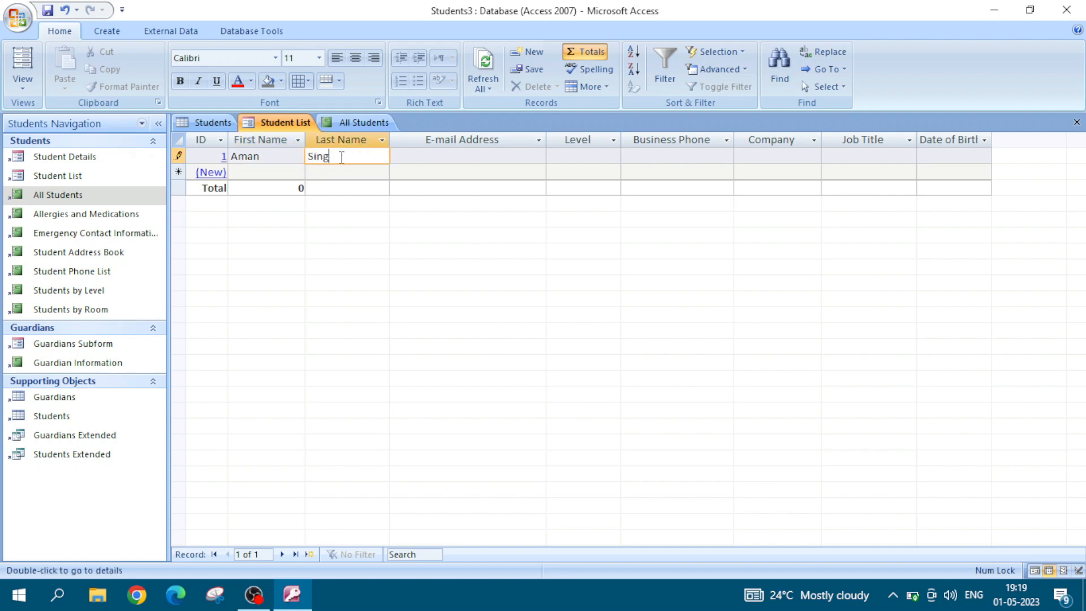
{"action": "key", "text": "Tab"}
Step: Set the new student's Level to 8 and fill in the business phone number
{"action": "left_click", "coordinate": [583, 151]}
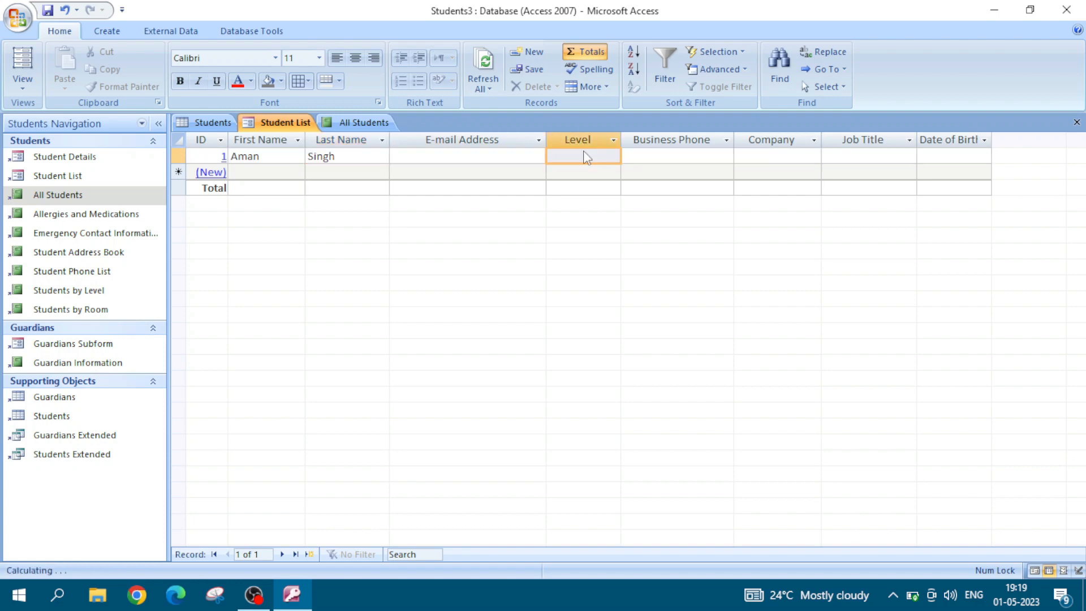
{"action": "left_click", "coordinate": [614, 157]}
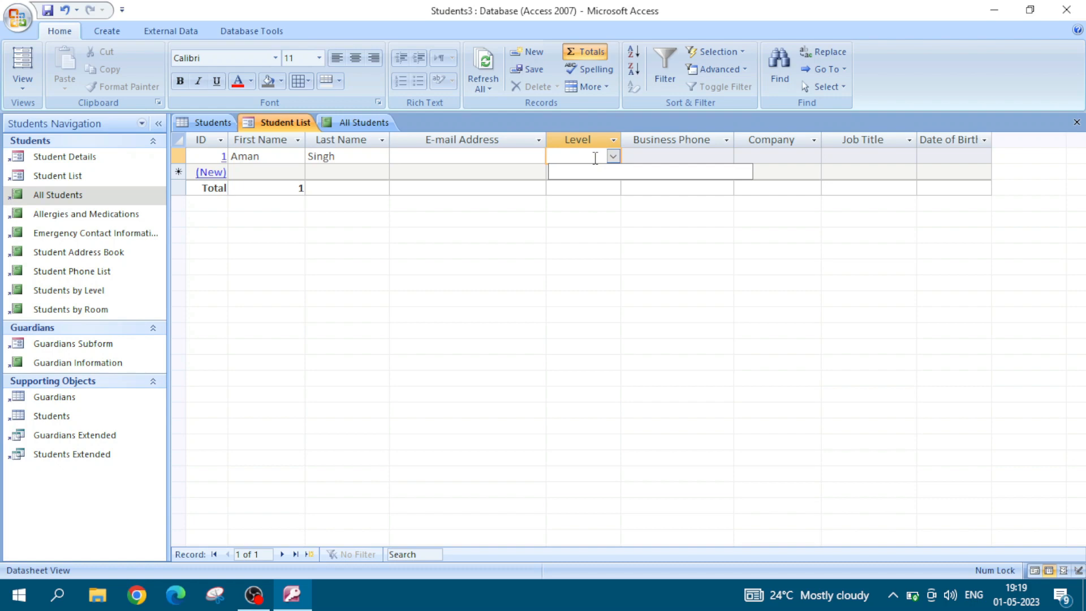
{"action": "type", "text": "8"}
{"action": "left_click", "coordinate": [643, 156]}
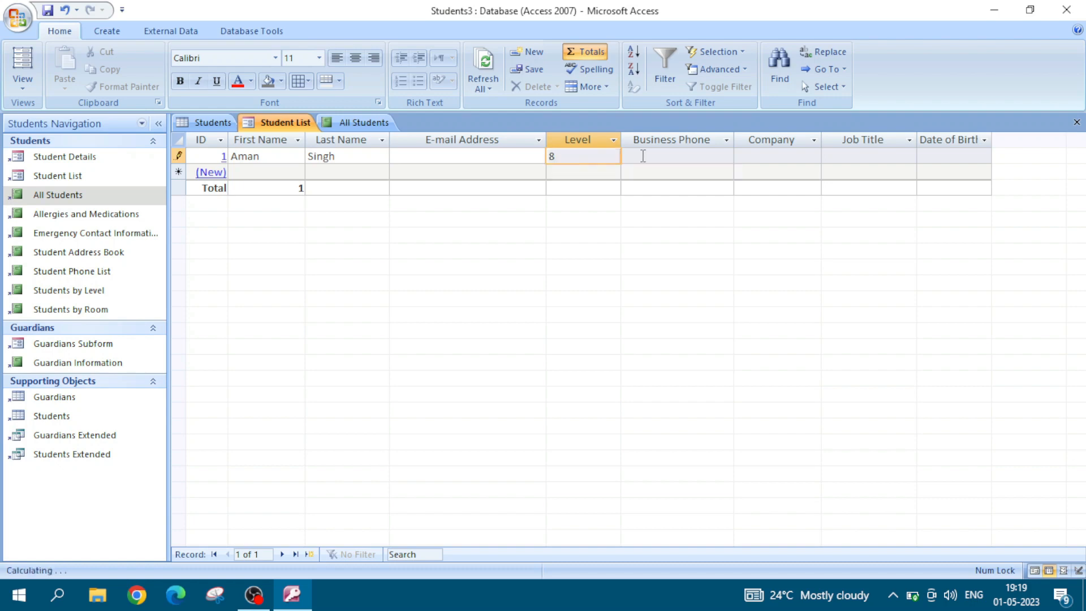
{"action": "left_click", "coordinate": [643, 155]}
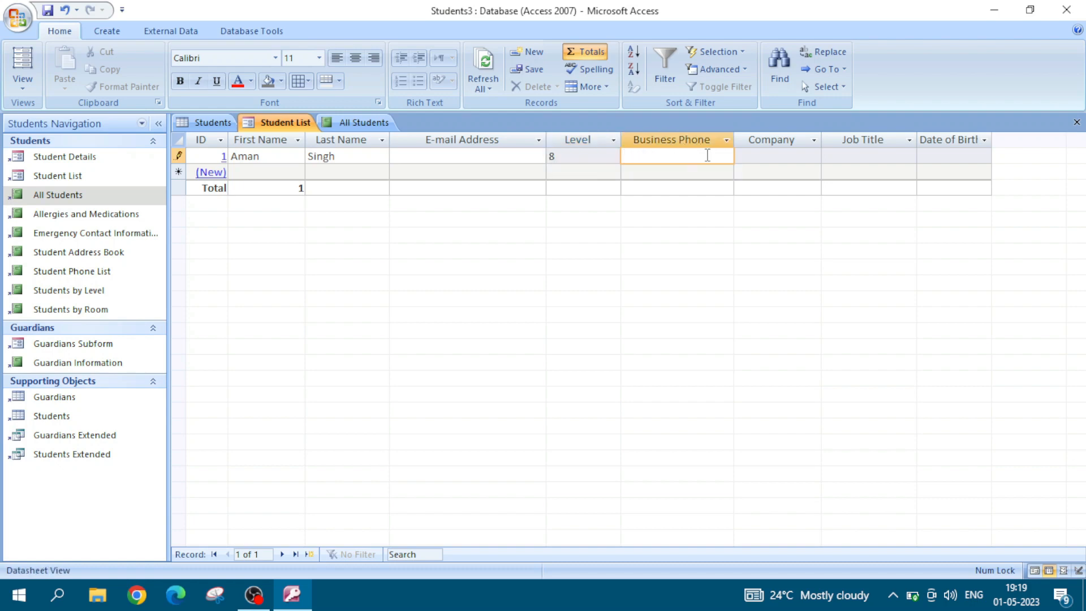
{"action": "type", "text": "9999999999"}
Step: Fill in the student's Company as Idea and Job Title as Associate
{"action": "left_click", "coordinate": [780, 159]}
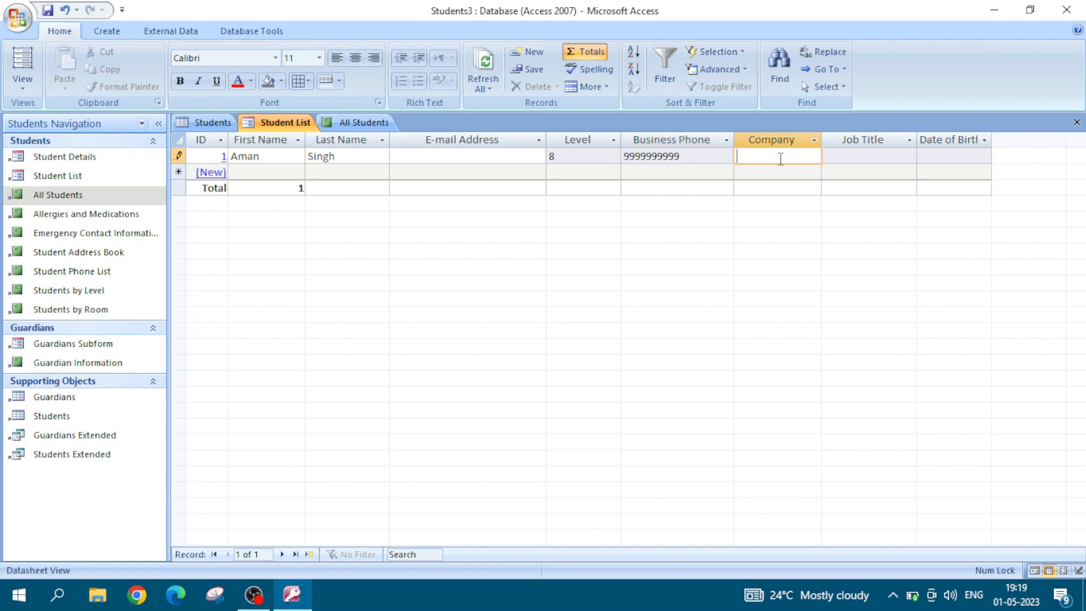
{"action": "type", "text": "Idea"}
{"action": "left_click", "coordinate": [843, 155]}
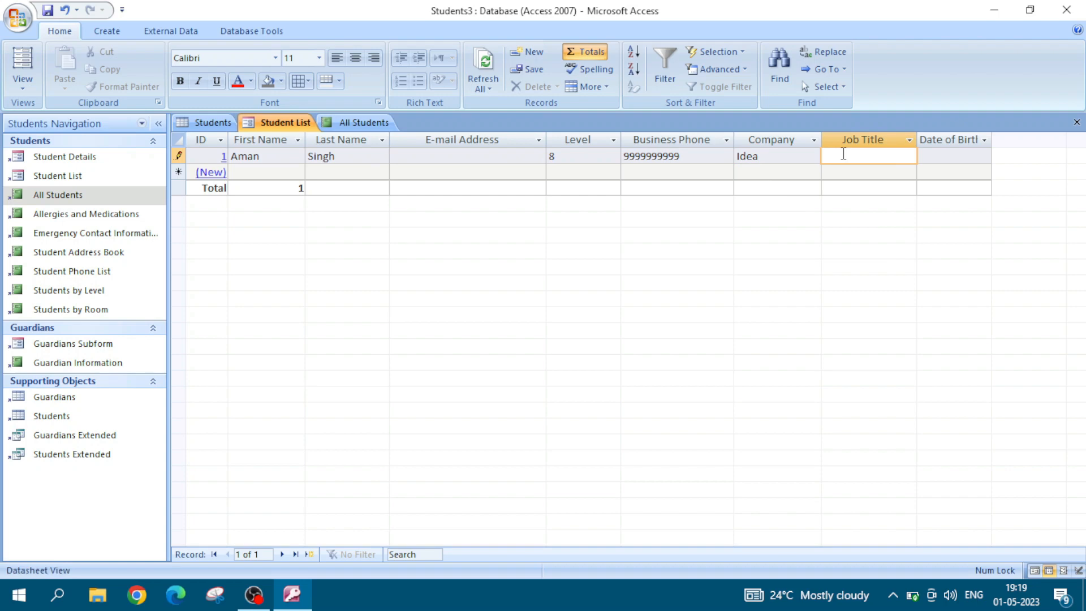
{"action": "type", "text": "Associate"}
Step: Pick a day for the student's date of birth from the calendar, correct its year and leave the field
{"action": "left_click", "coordinate": [935, 157]}
{"action": "left_click", "coordinate": [1000, 156]}
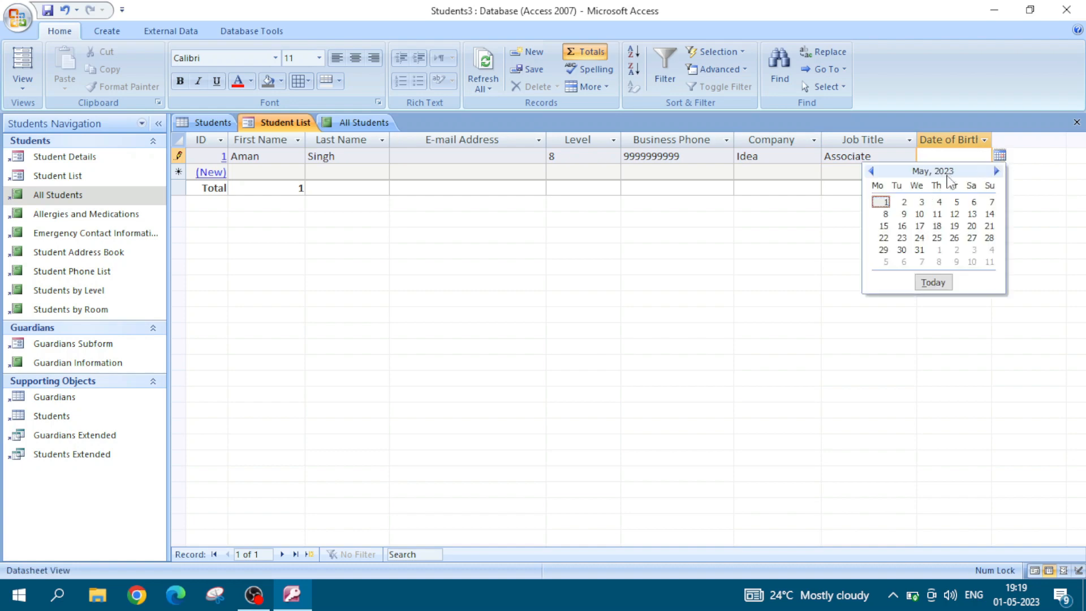
{"action": "left_click", "coordinate": [923, 202]}
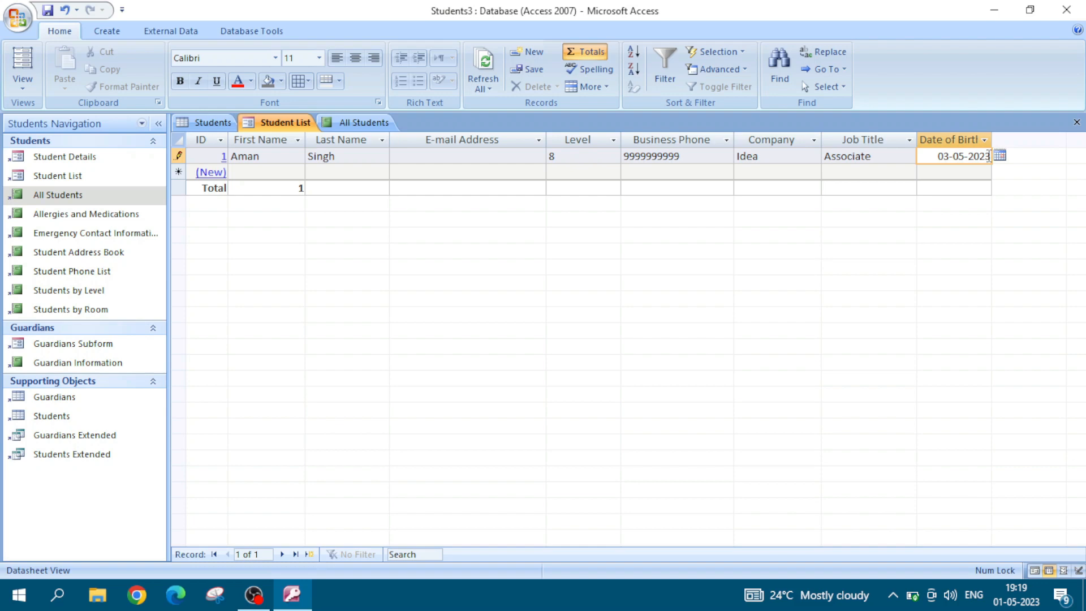
{"action": "key", "text": "BackSpace"}
{"action": "key", "text": "BackSpace"}
{"action": "type", "text": "00"}
{"action": "left_click", "coordinate": [886, 159]}
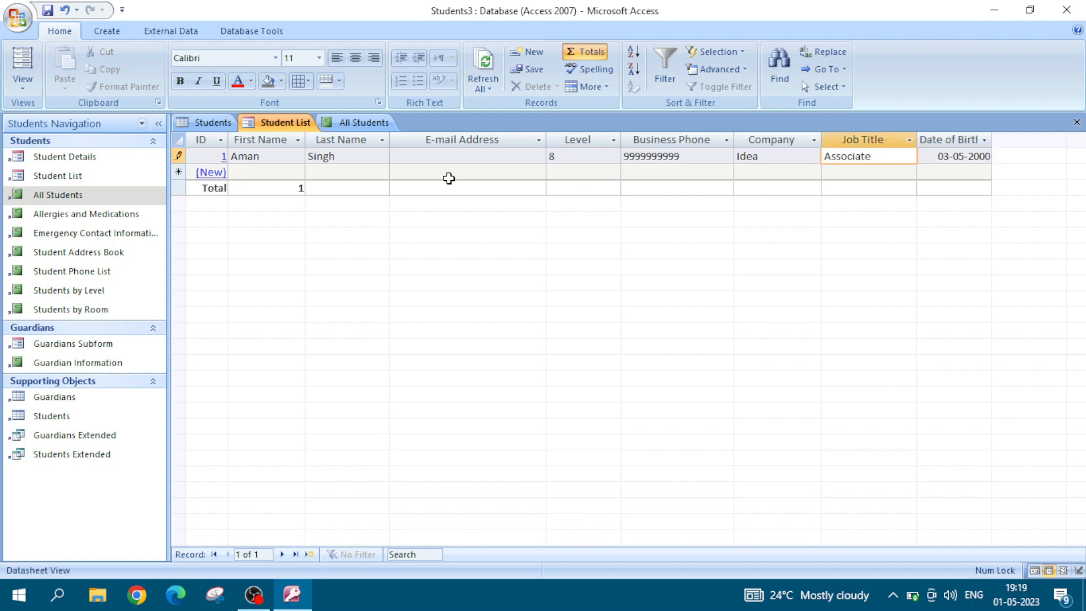
Step: Check the Students table for the new student, return to the Student List form and leave the row to save the record
{"action": "left_click", "coordinate": [370, 159]}
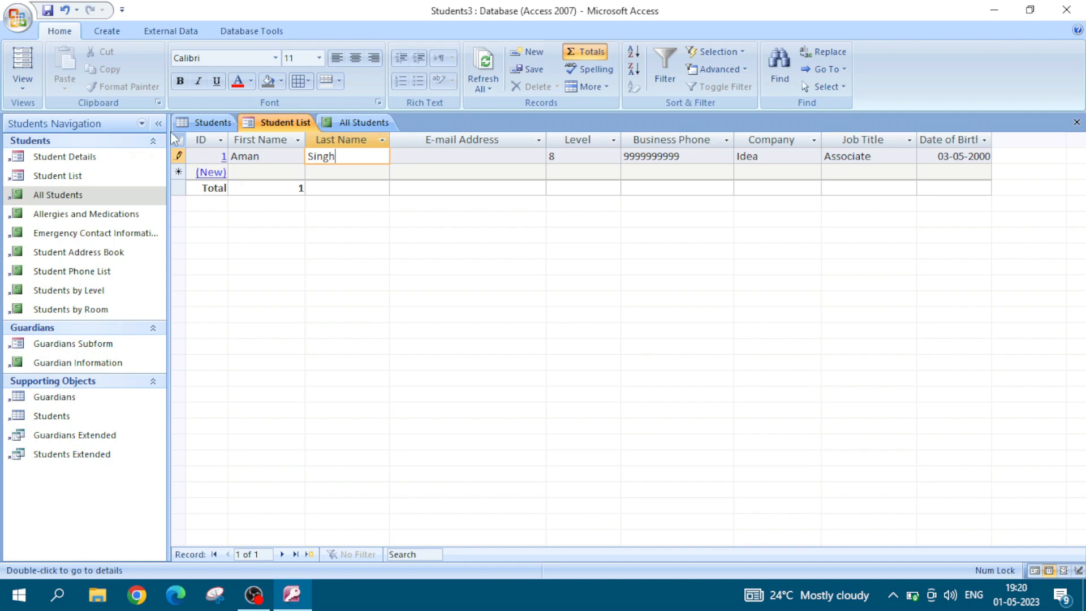
{"action": "left_click", "coordinate": [202, 125]}
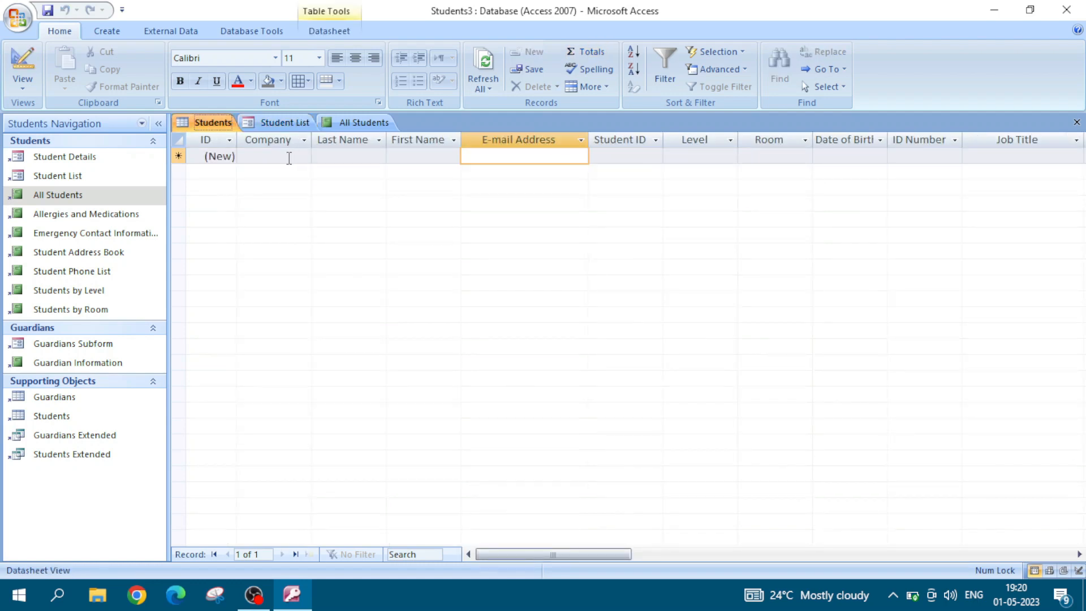
{"action": "left_click", "coordinate": [286, 123]}
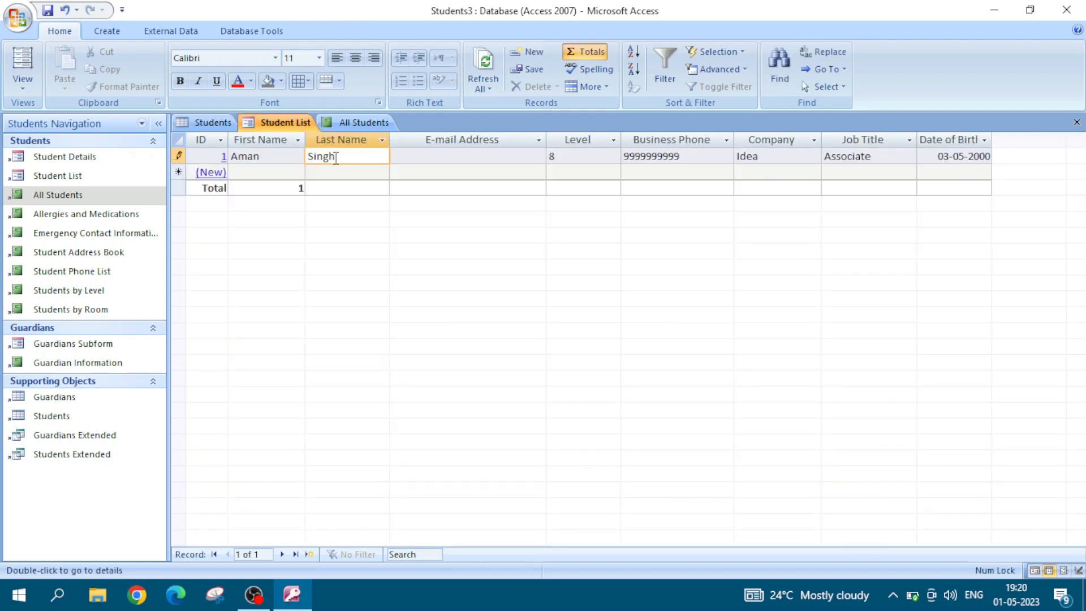
{"action": "left_click", "coordinate": [403, 193]}
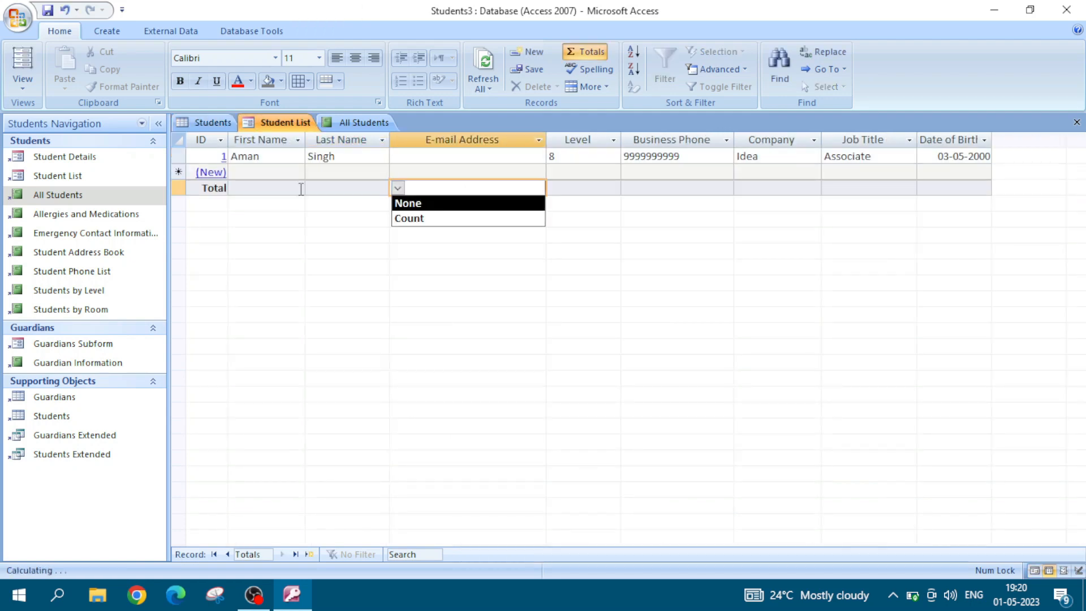
Step: Close the Students table and reopen it to refresh its records
{"action": "left_click", "coordinate": [206, 124]}
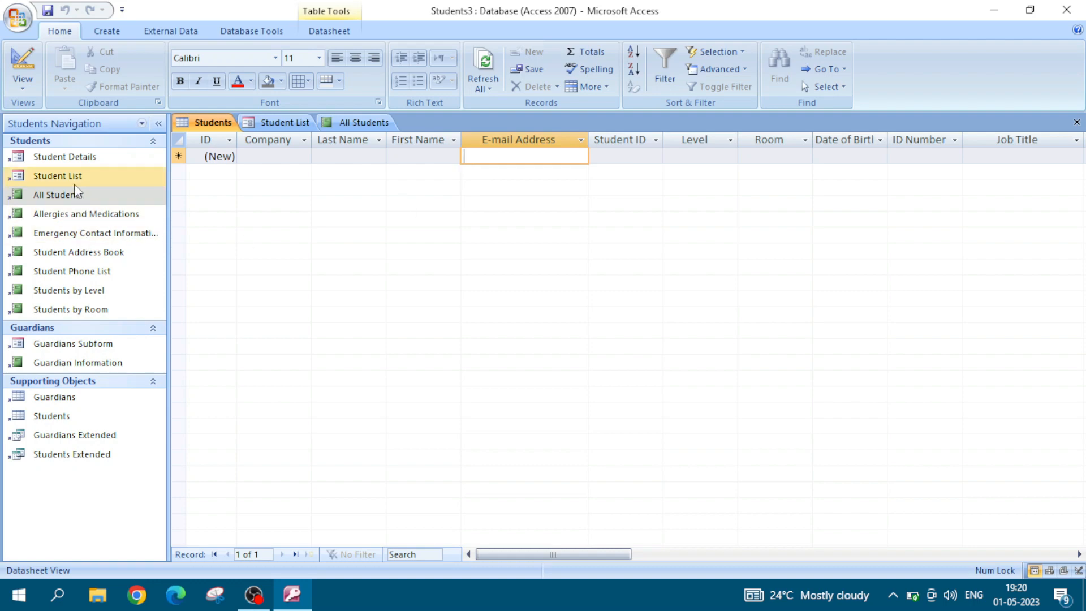
{"action": "left_click", "coordinate": [75, 422]}
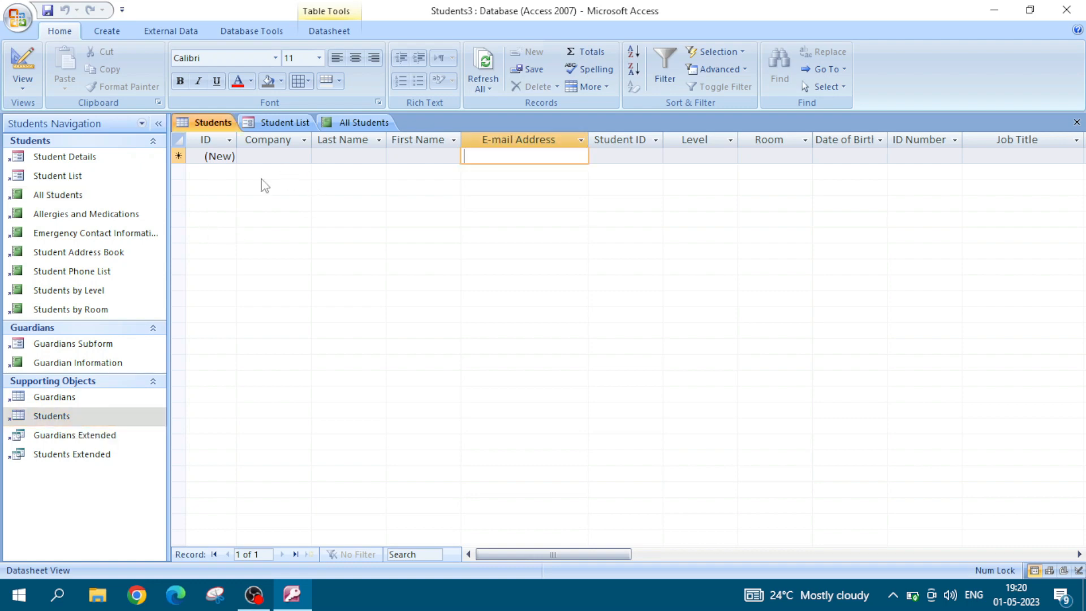
{"action": "right_click", "coordinate": [207, 126]}
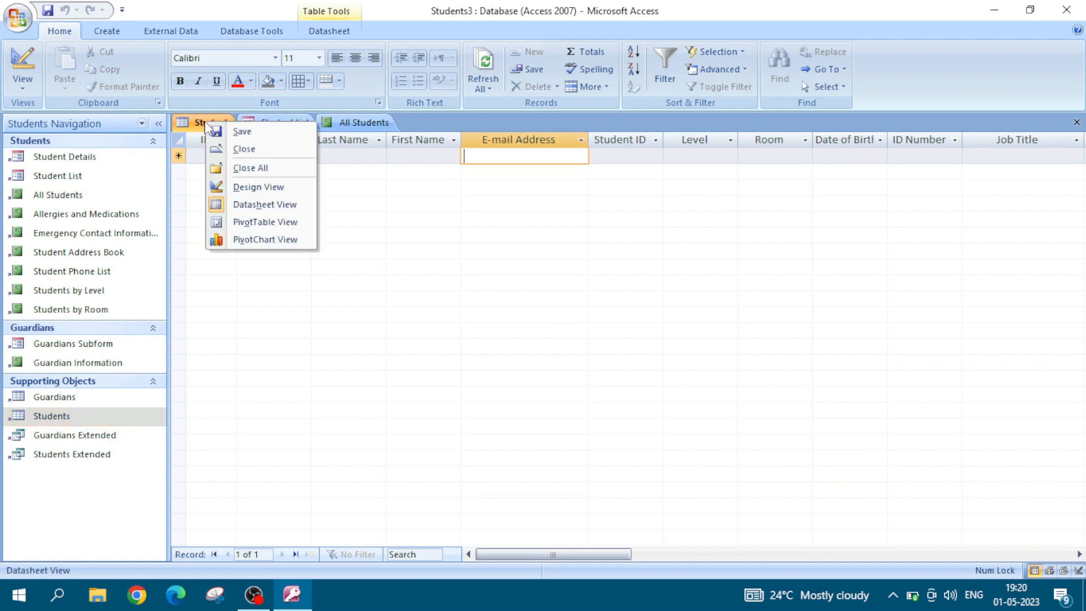
{"action": "left_click", "coordinate": [236, 149]}
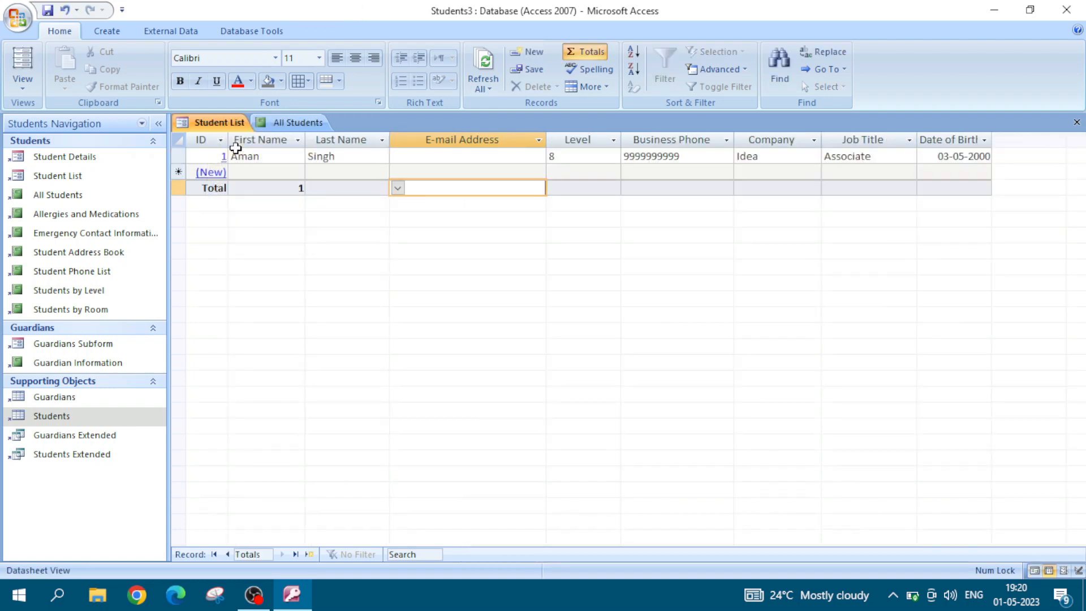
{"action": "double_click", "coordinate": [79, 420]}
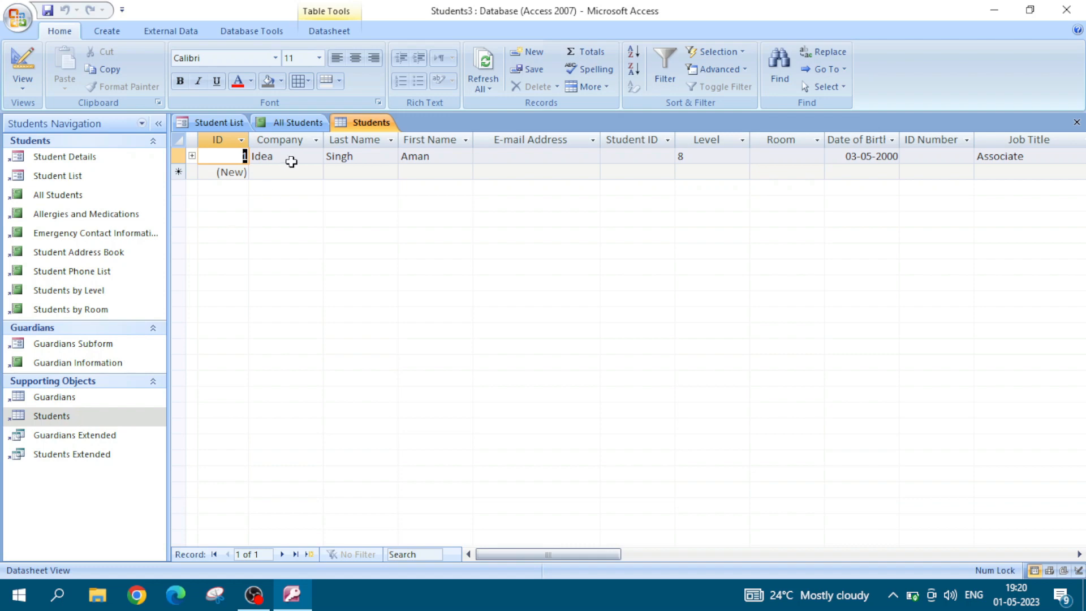
{"action": "left_click", "coordinate": [500, 156]}
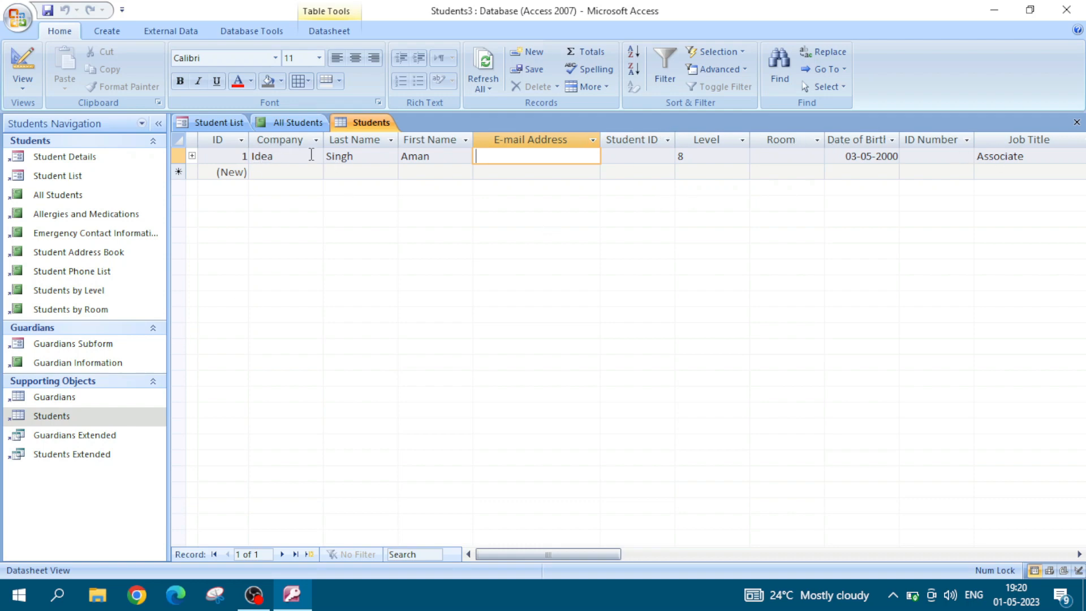
Step: Close the outdated All Students report and reopen it to refresh its data
{"action": "left_click", "coordinate": [298, 123]}
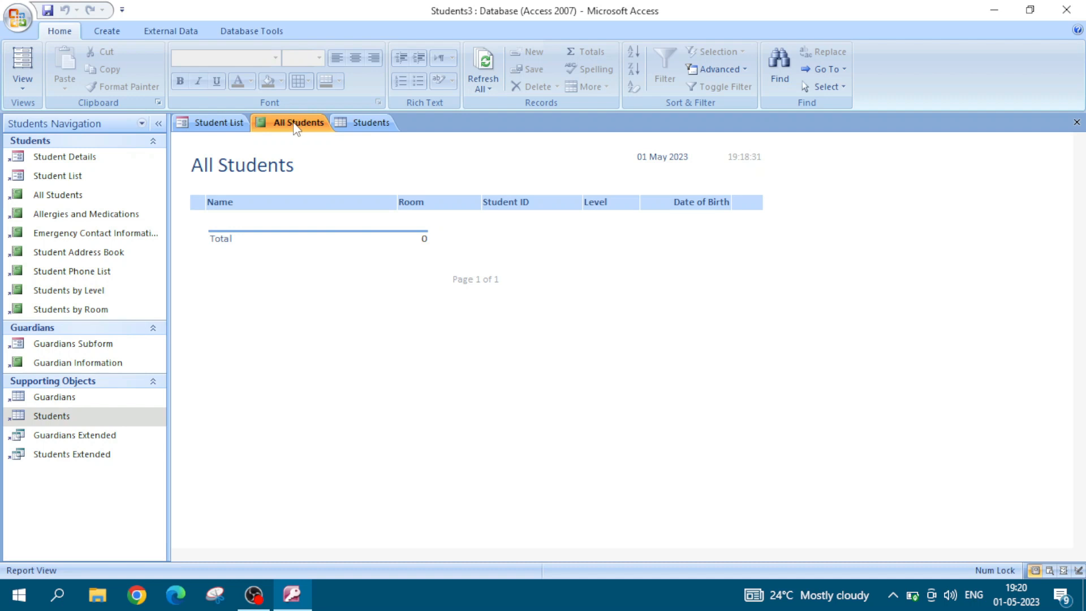
{"action": "right_click", "coordinate": [294, 124]}
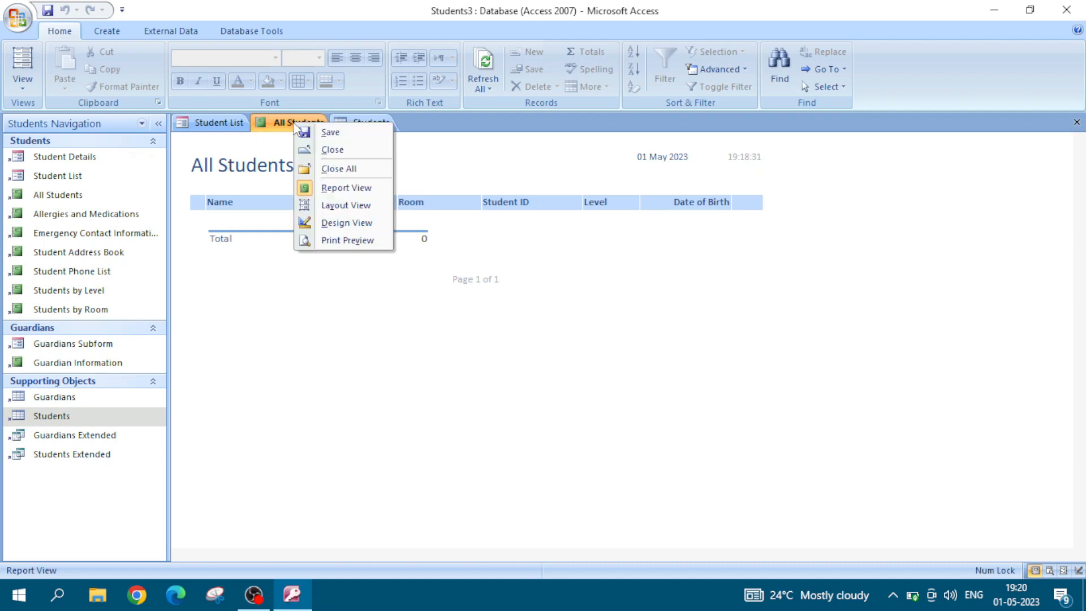
{"action": "left_click", "coordinate": [327, 150]}
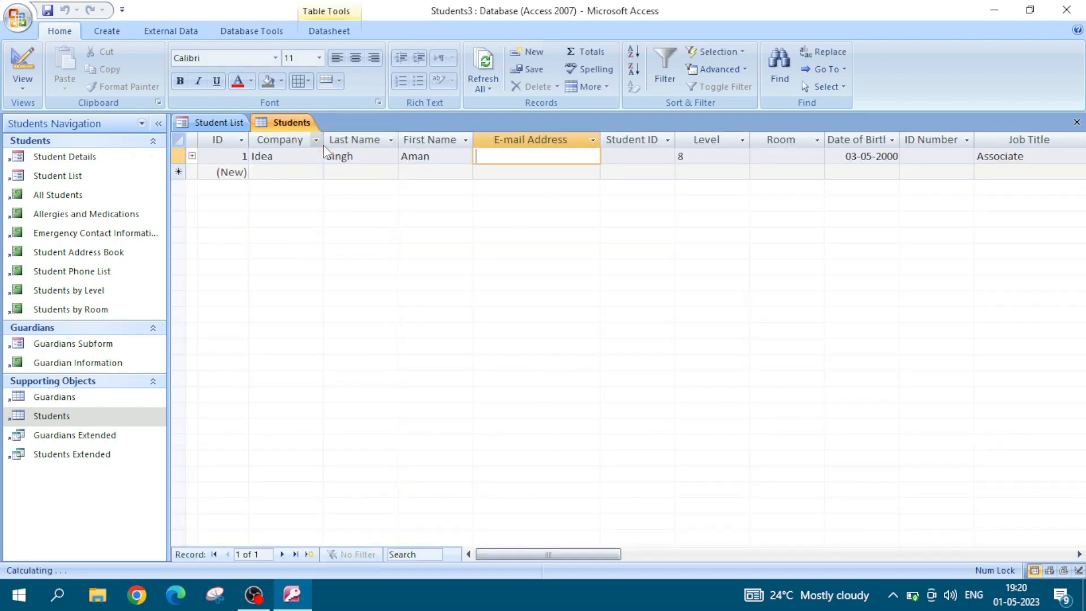
{"action": "left_click", "coordinate": [81, 196]}
{"action": "double_click", "coordinate": [81, 195]}
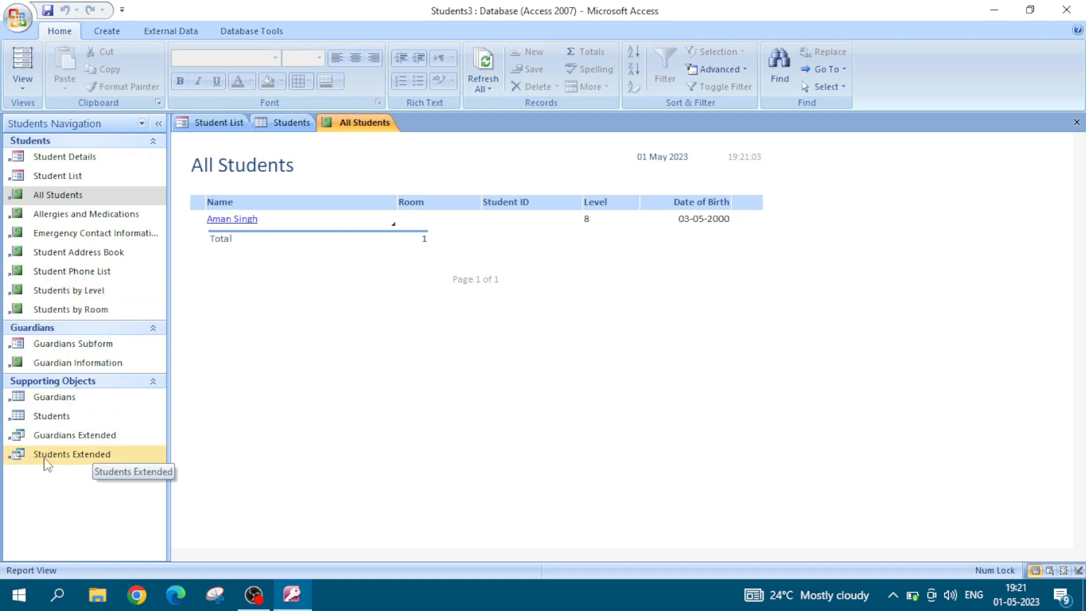
Step: Open the Students Extended query and examine its columns for the new student
{"action": "double_click", "coordinate": [89, 457]}
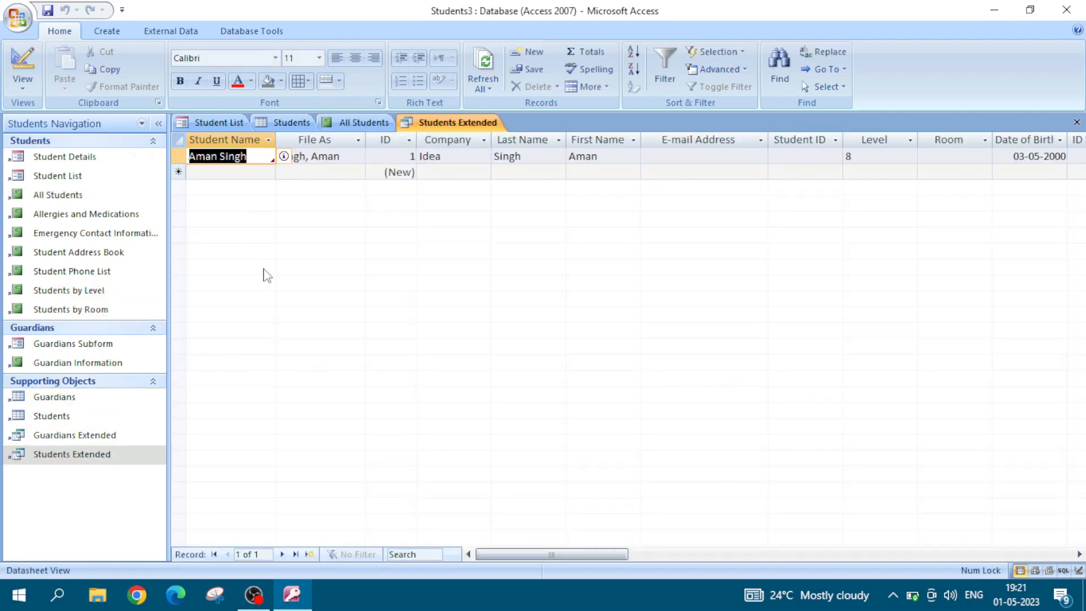
{"action": "left_click", "coordinate": [434, 127]}
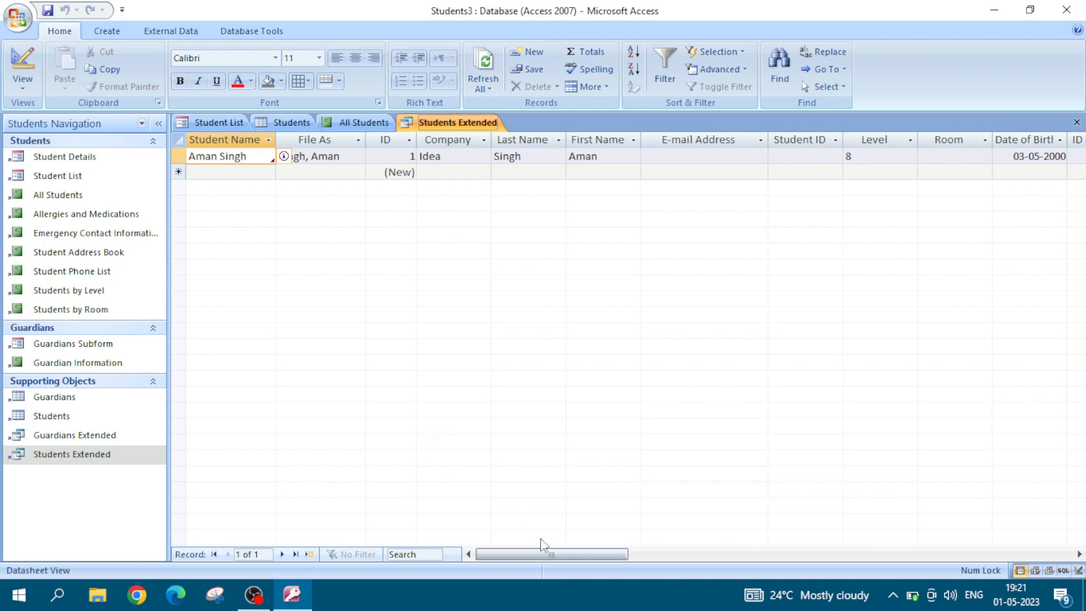
{"action": "left_click_drag", "start_coordinate": [559, 551], "coordinate": [464, 575]}
Step: Switch the Student List form to Layout View and add the existing First Name field again as an extra column
{"action": "left_click", "coordinate": [217, 126]}
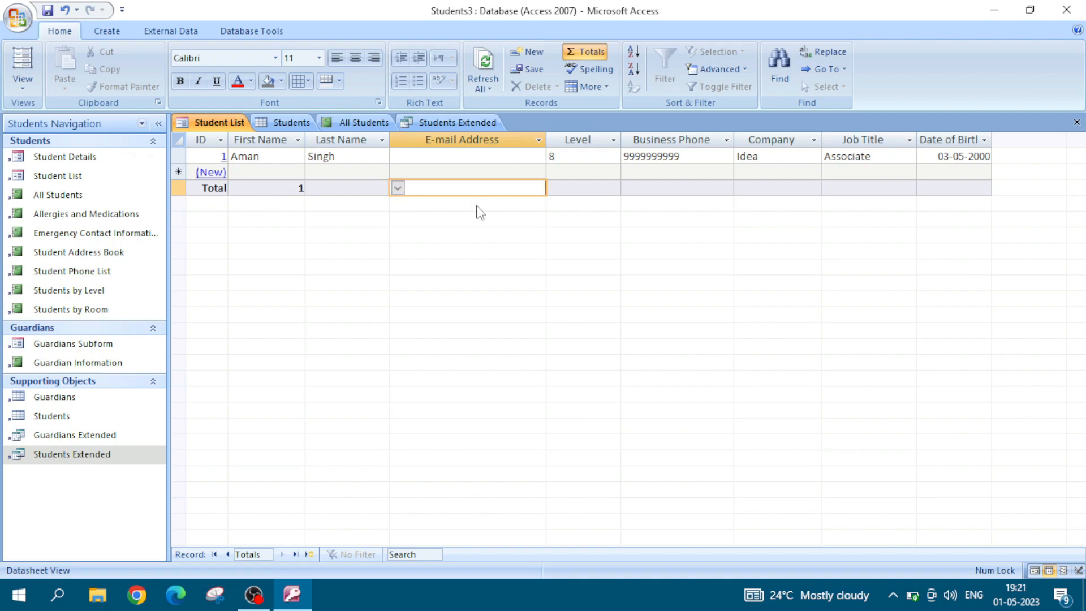
{"action": "left_click", "coordinate": [23, 82]}
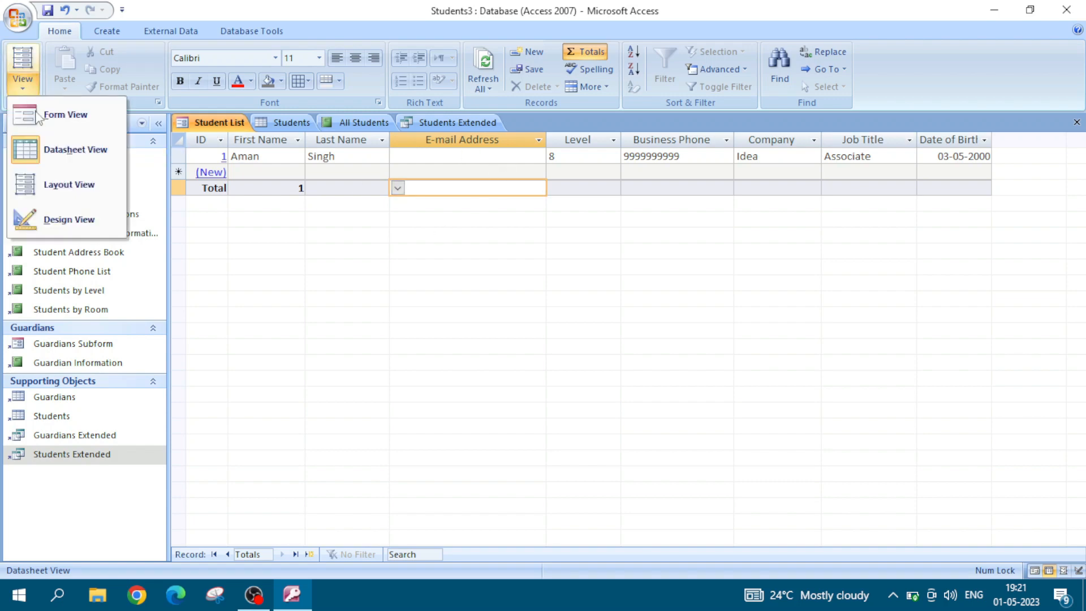
{"action": "left_click", "coordinate": [62, 185]}
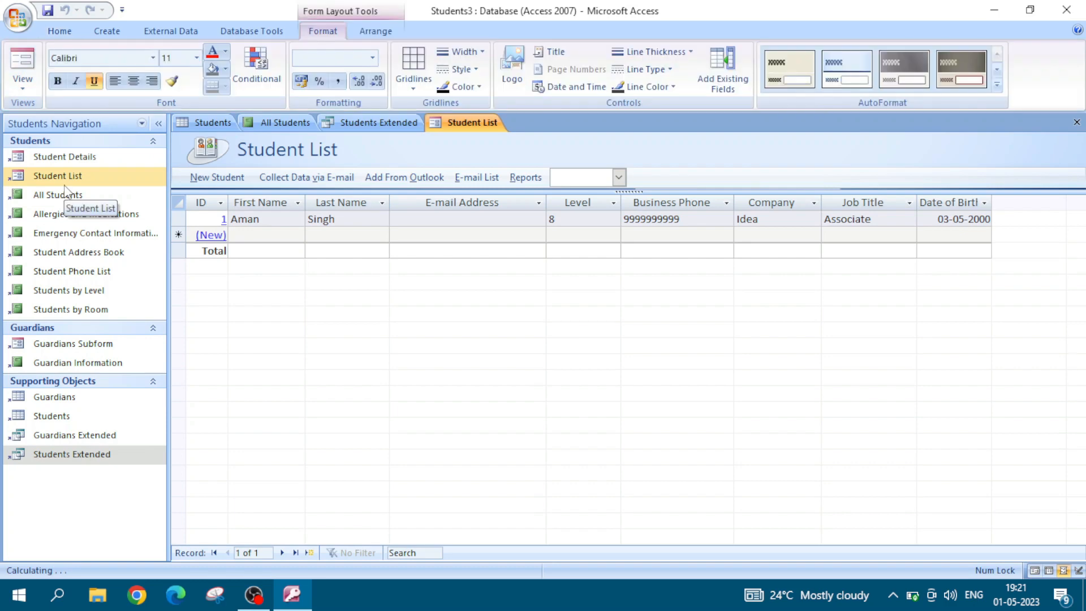
{"action": "left_click", "coordinate": [722, 63]}
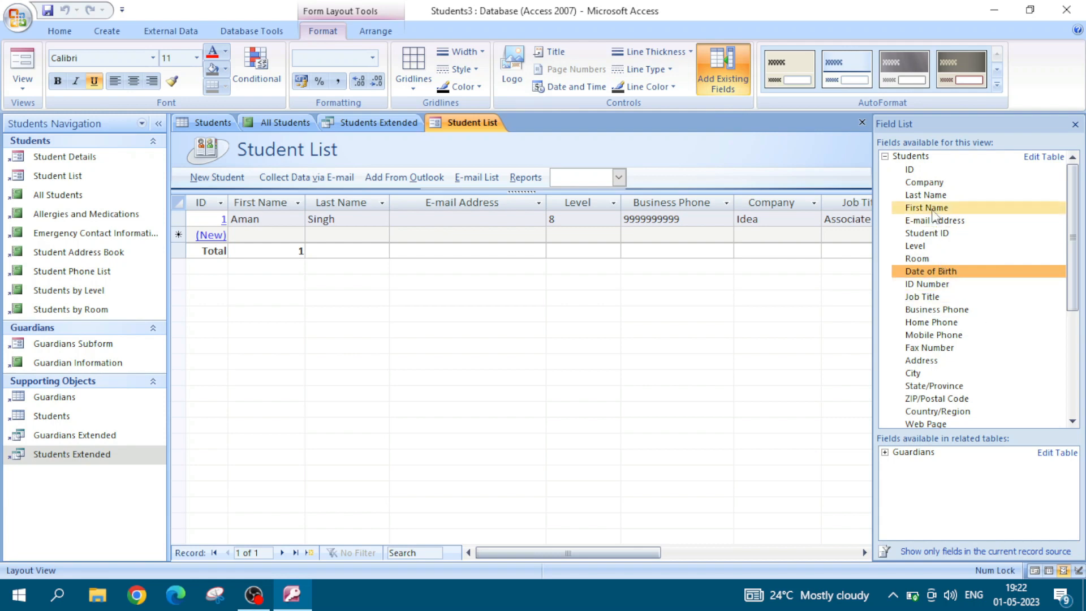
{"action": "left_click", "coordinate": [932, 209]}
{"action": "left_click_drag", "start_coordinate": [933, 214], "coordinate": [324, 210]}
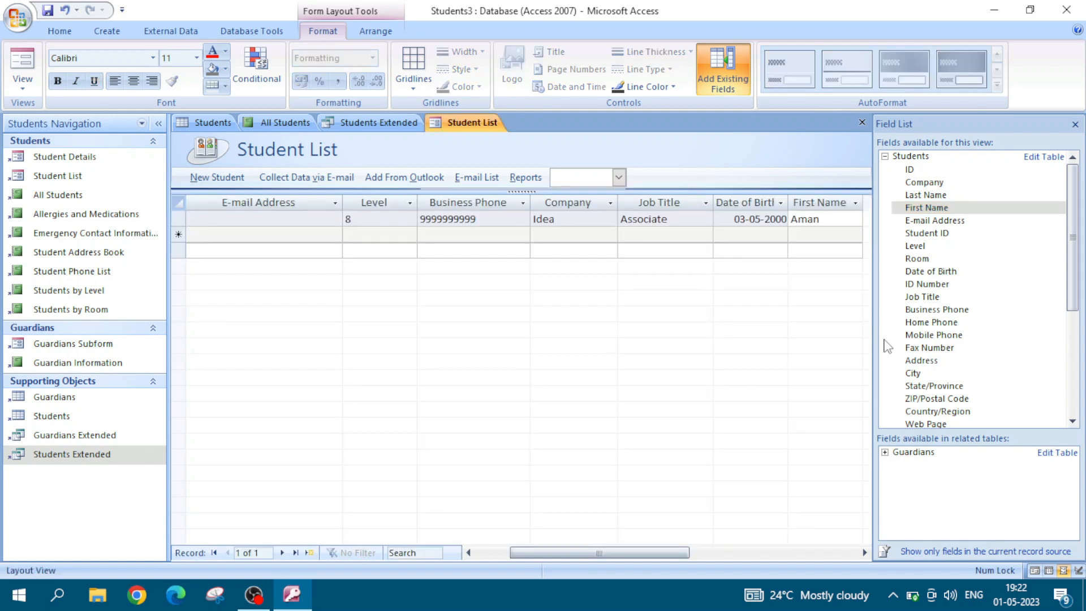
{"action": "left_click", "coordinate": [1075, 125]}
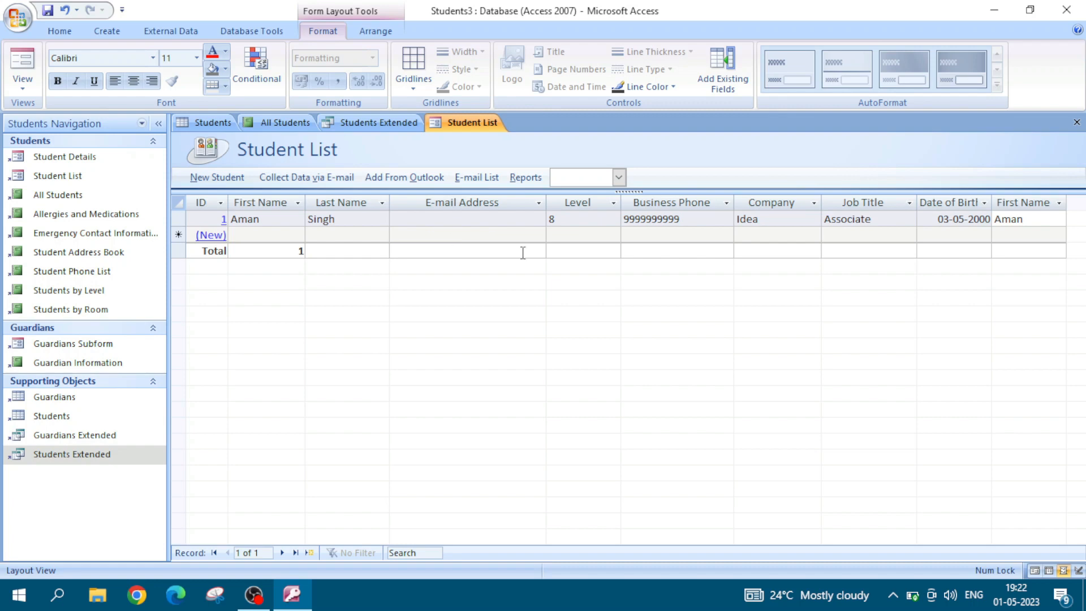
Step: Move the added First Name column between the original First Name and Last Name columns
{"action": "left_click", "coordinate": [1023, 203]}
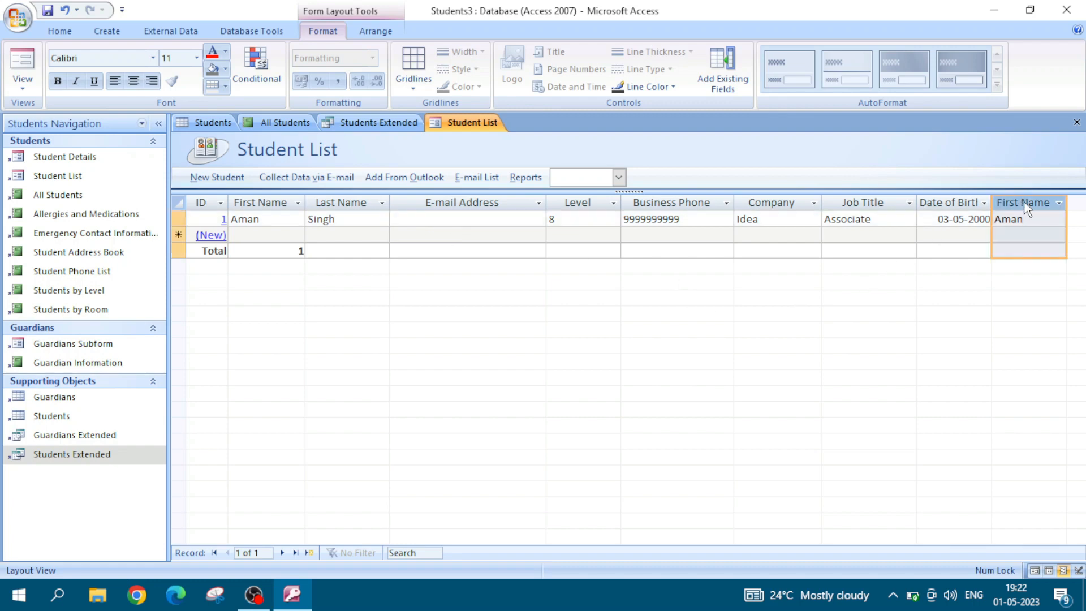
{"action": "left_click", "coordinate": [277, 217]}
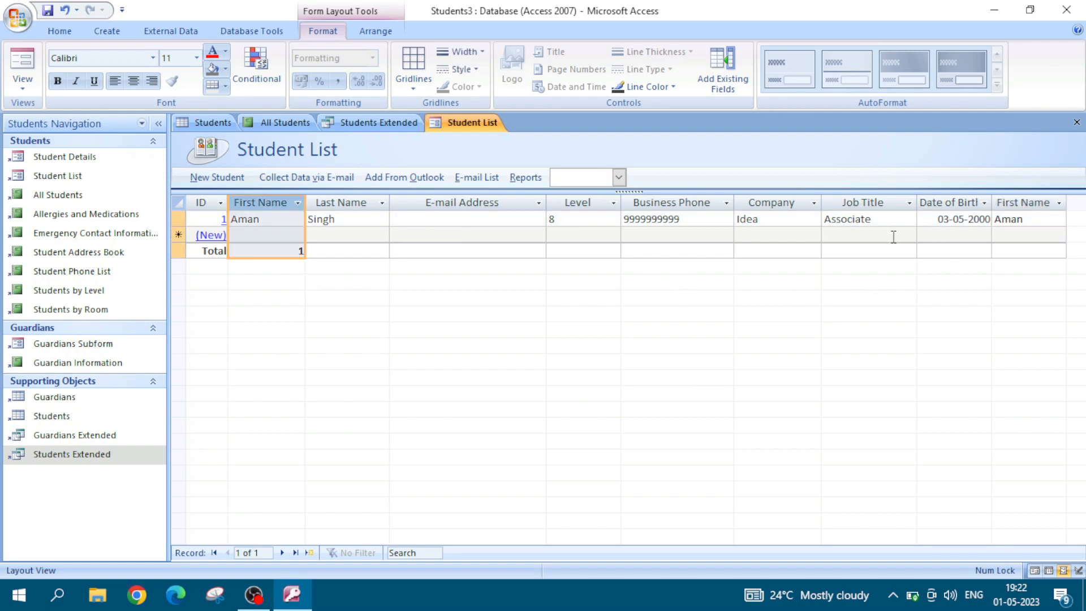
{"action": "left_click_drag", "start_coordinate": [1027, 218], "coordinate": [379, 223]}
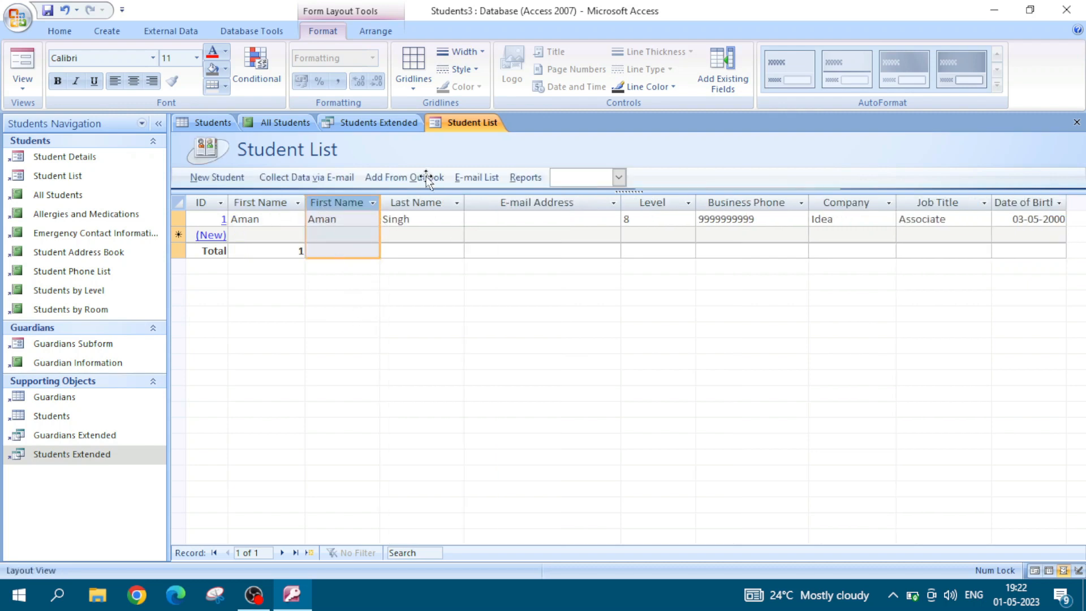
{"action": "right_click", "coordinate": [330, 205]}
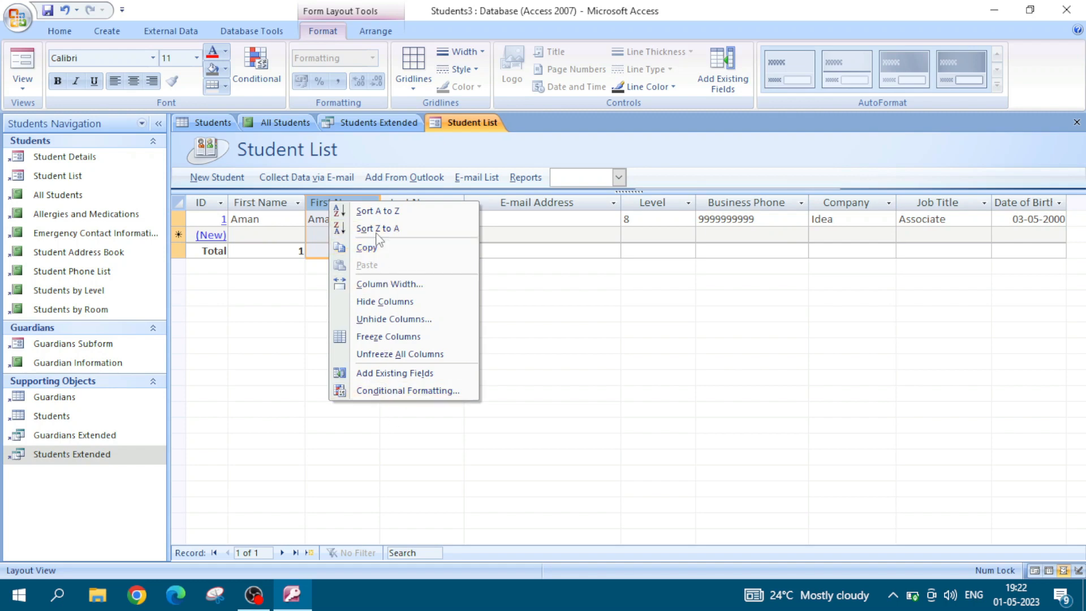
{"action": "left_click", "coordinate": [317, 200]}
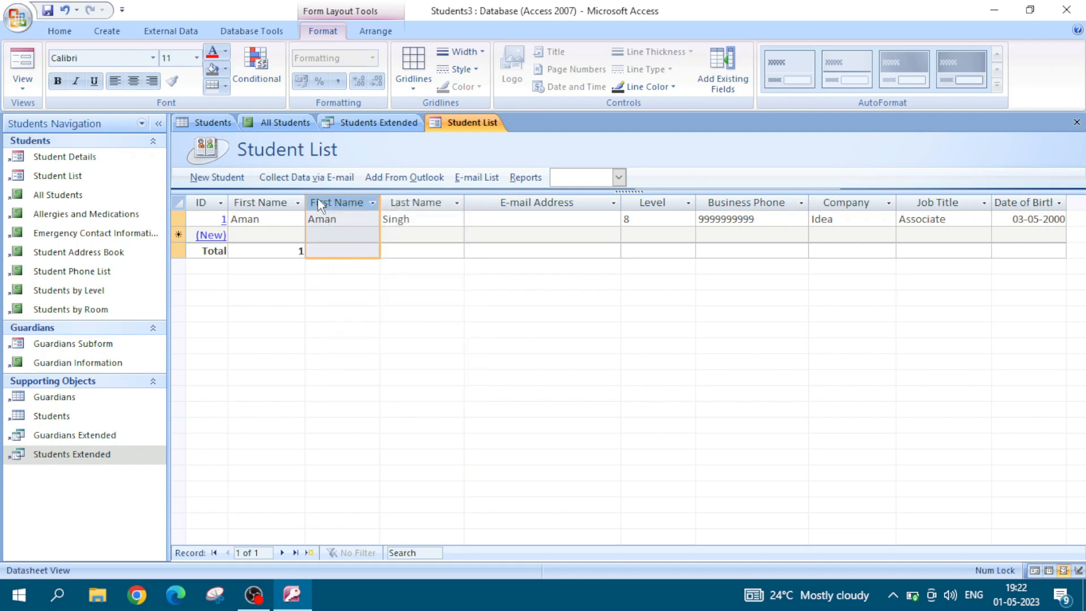
{"action": "left_click", "coordinate": [26, 88]}
{"action": "left_click", "coordinate": [49, 150]}
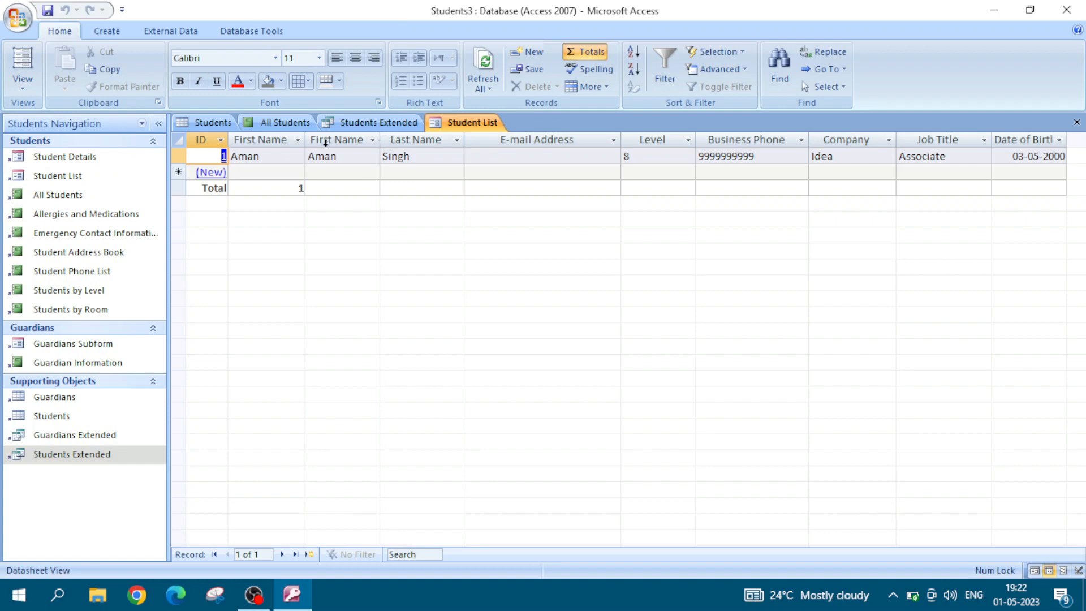
{"action": "left_click", "coordinate": [344, 142]}
{"action": "right_click", "coordinate": [346, 148]}
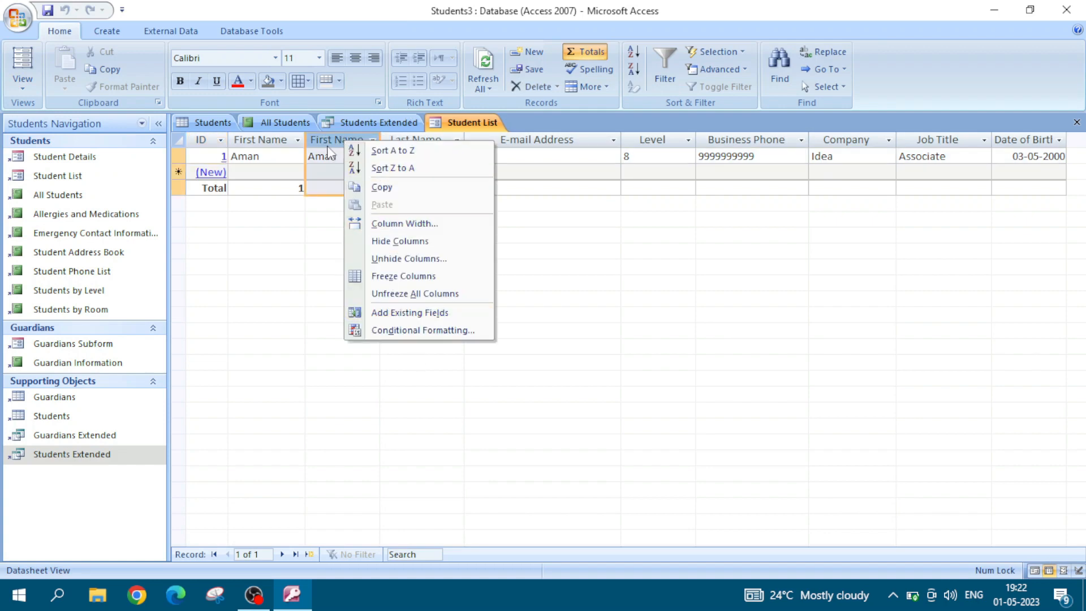
{"action": "key", "text": "Escape"}
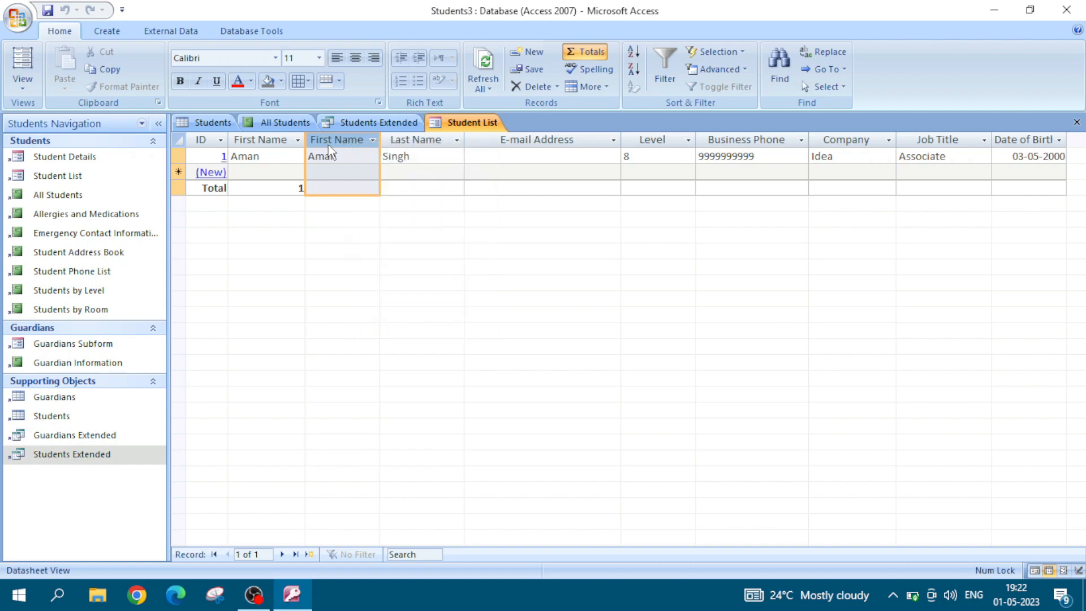
Step: Switch the Student List form to Design View and delete the second, duplicate First Name field with its label
{"action": "left_click", "coordinate": [29, 88]}
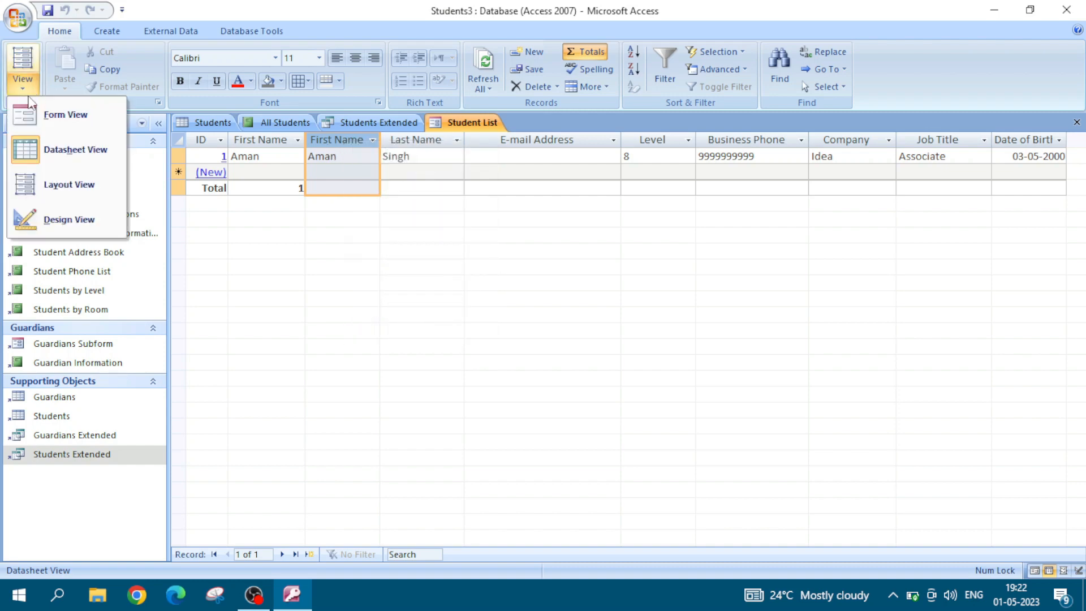
{"action": "left_click", "coordinate": [70, 222]}
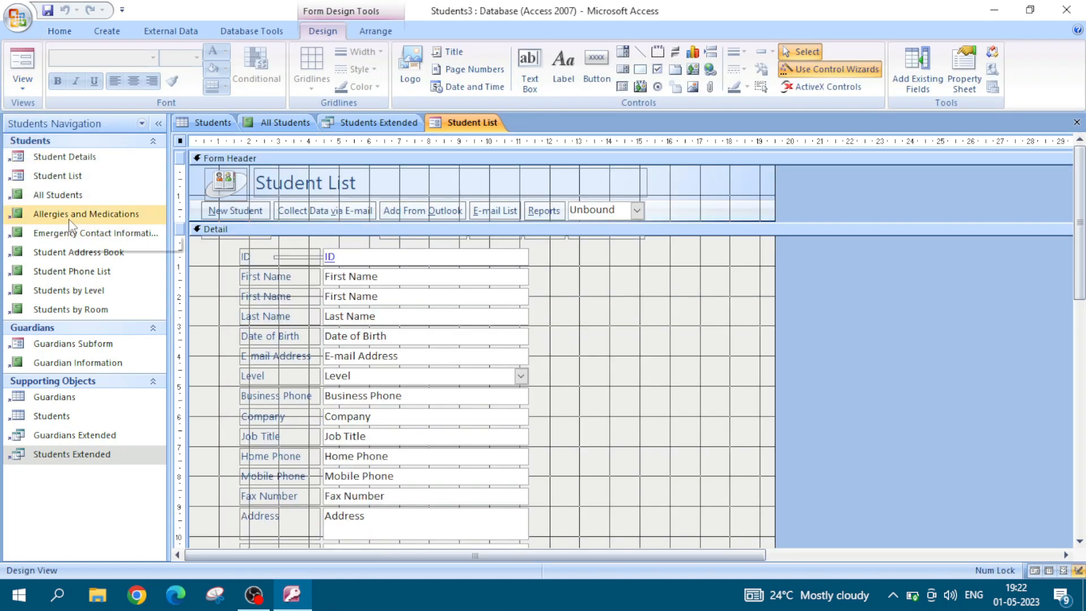
{"action": "left_click", "coordinate": [273, 280]}
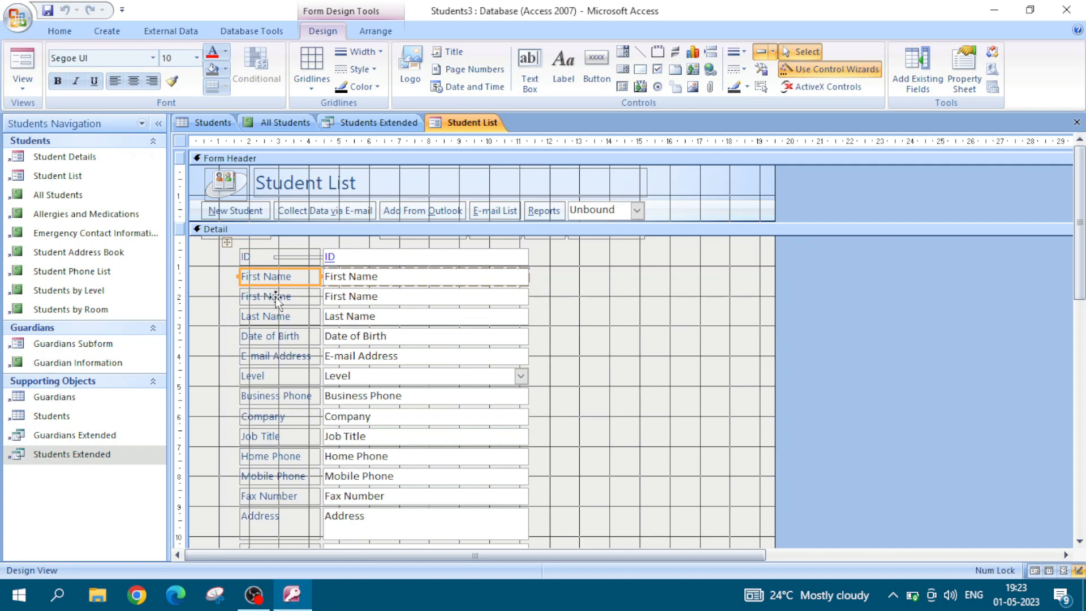
{"action": "left_click", "coordinate": [277, 297]}
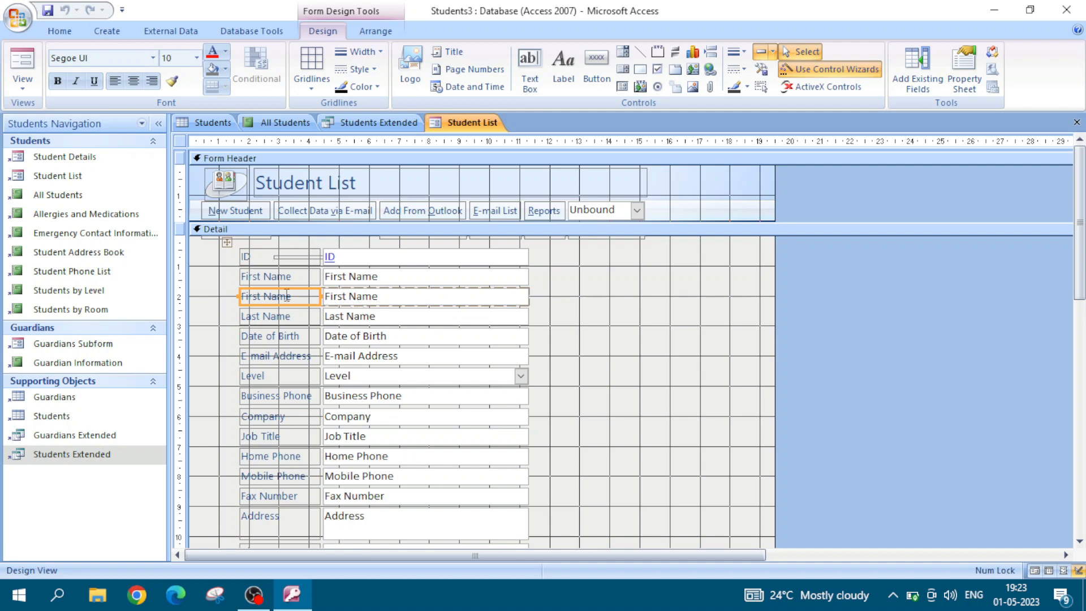
{"action": "left_click", "coordinate": [358, 298], "text": "shift"}
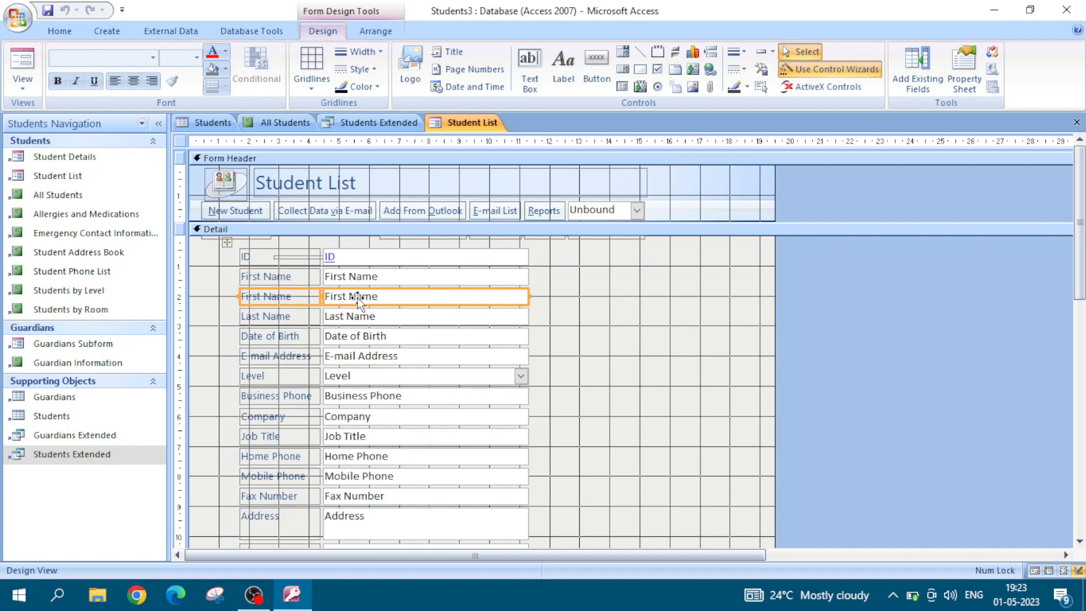
{"action": "right_click", "coordinate": [358, 297]}
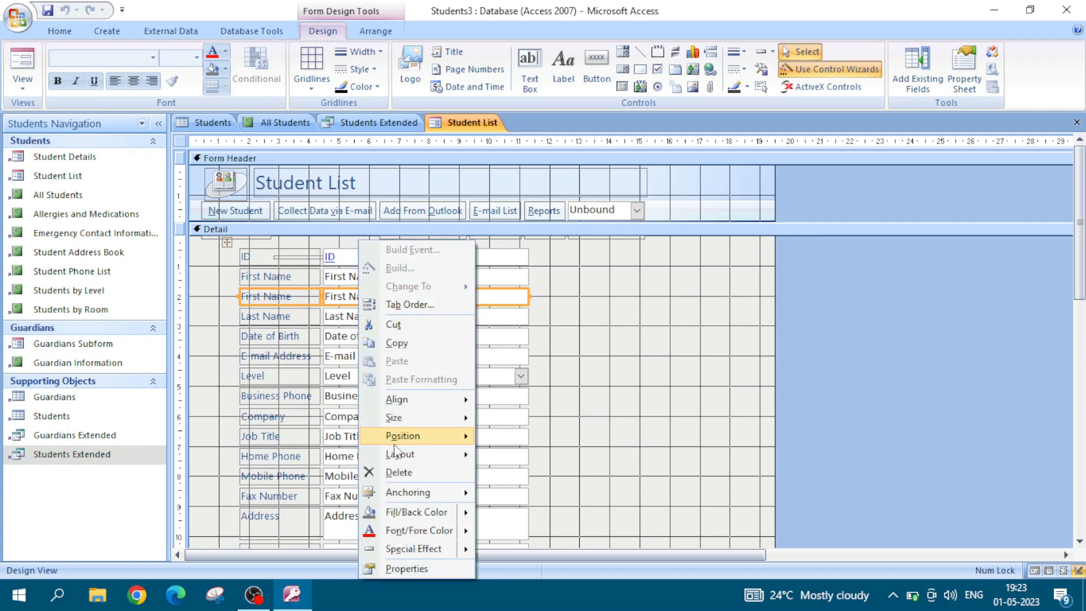
{"action": "left_click", "coordinate": [399, 473]}
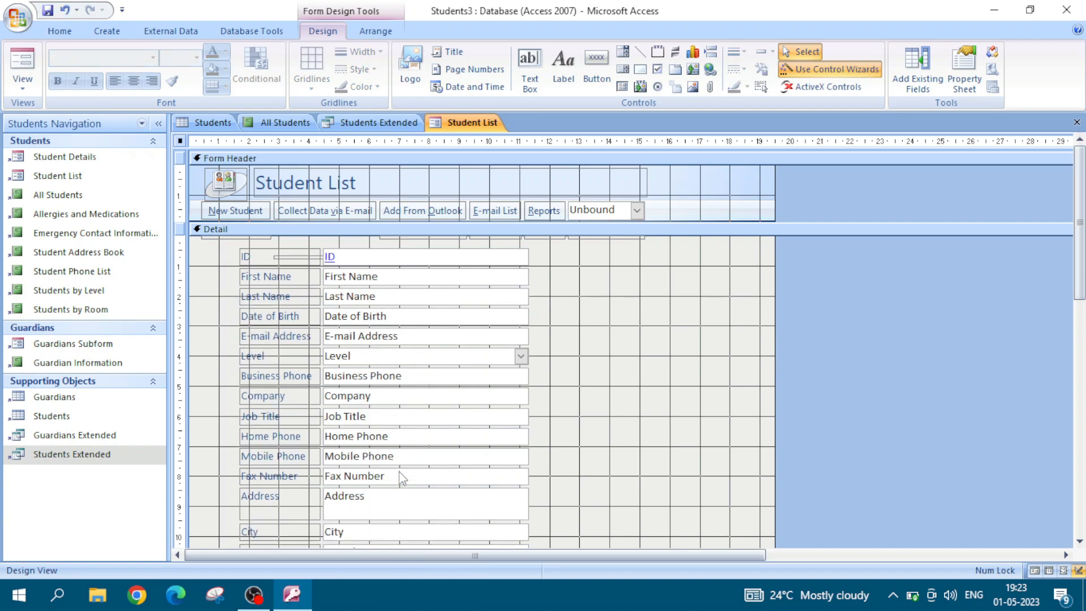
Step: Return the Student List form to Datasheet View and select the remaining First Name column
{"action": "left_click", "coordinate": [23, 82]}
{"action": "left_click", "coordinate": [62, 156]}
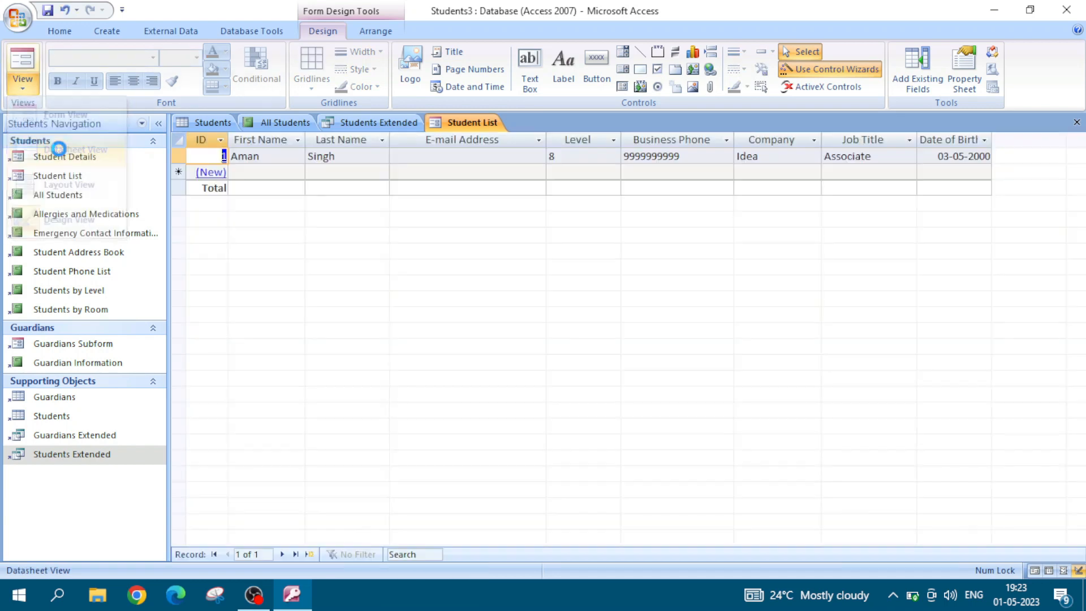
{"action": "left_click", "coordinate": [265, 141]}
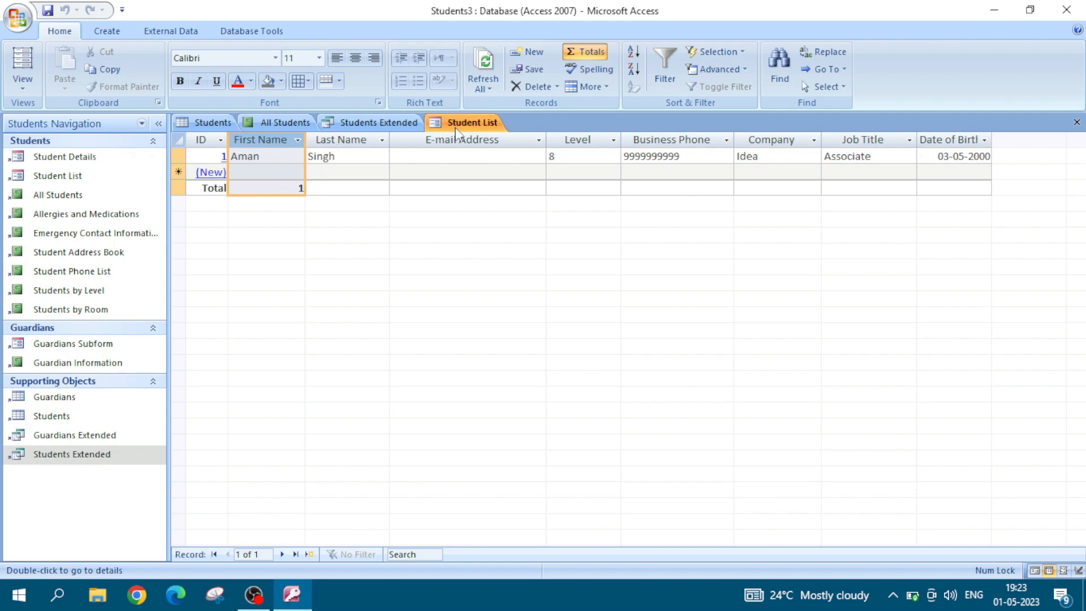
Step: Permanently delete the E-mail Address column and its data from the Students table
{"action": "left_click", "coordinate": [209, 123]}
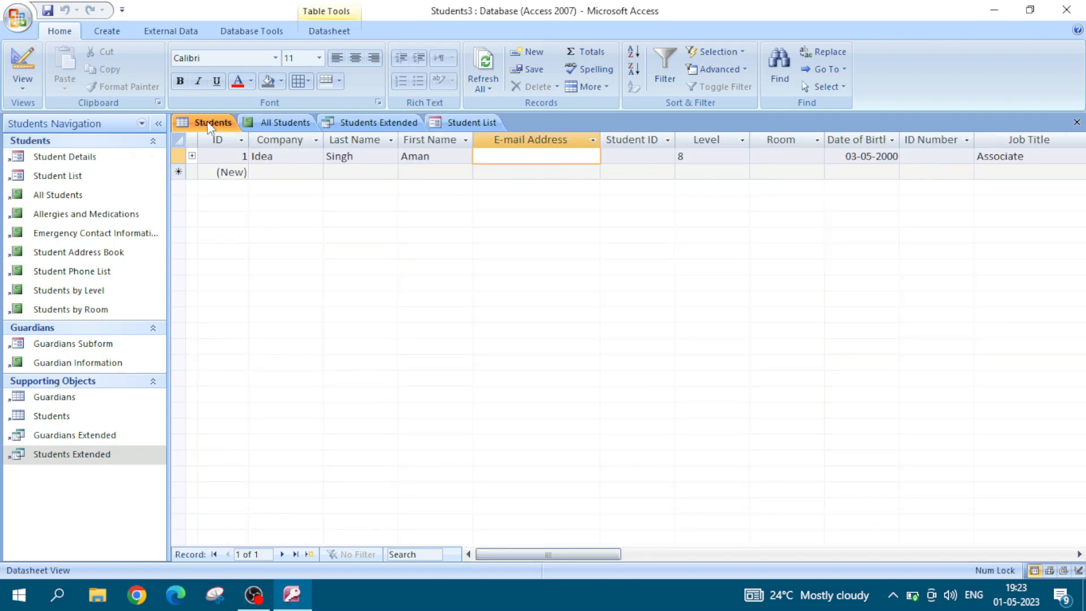
{"action": "left_click", "coordinate": [517, 140]}
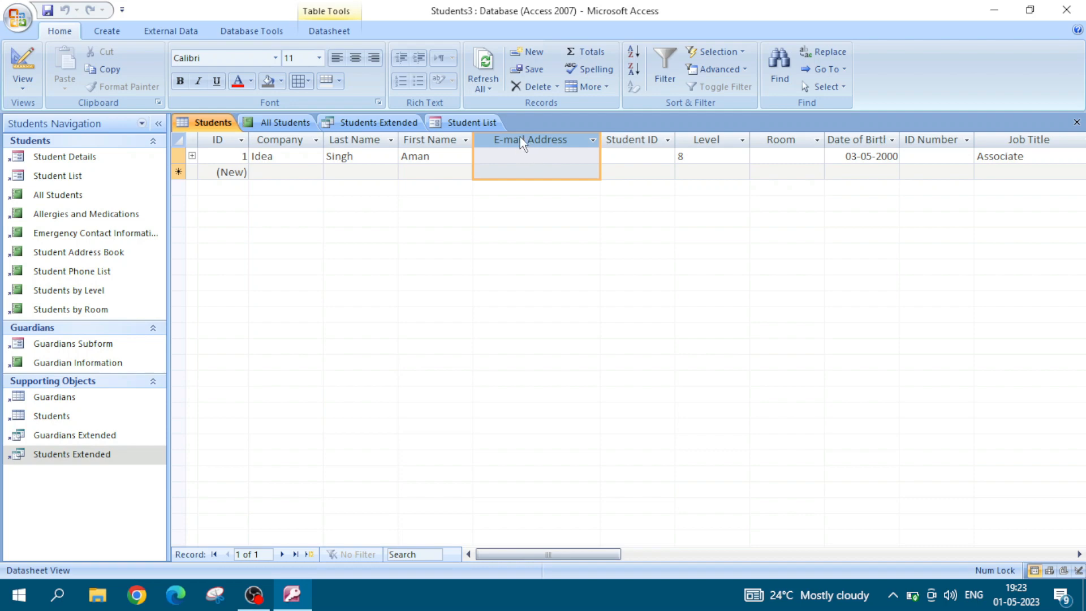
{"action": "right_click", "coordinate": [520, 143]}
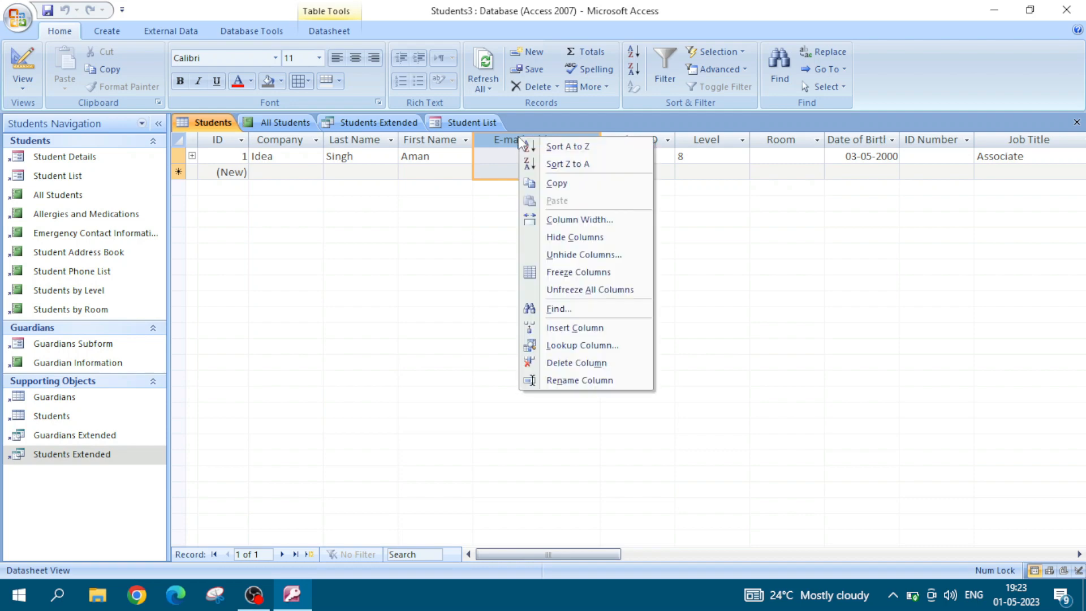
{"action": "left_click", "coordinate": [573, 364]}
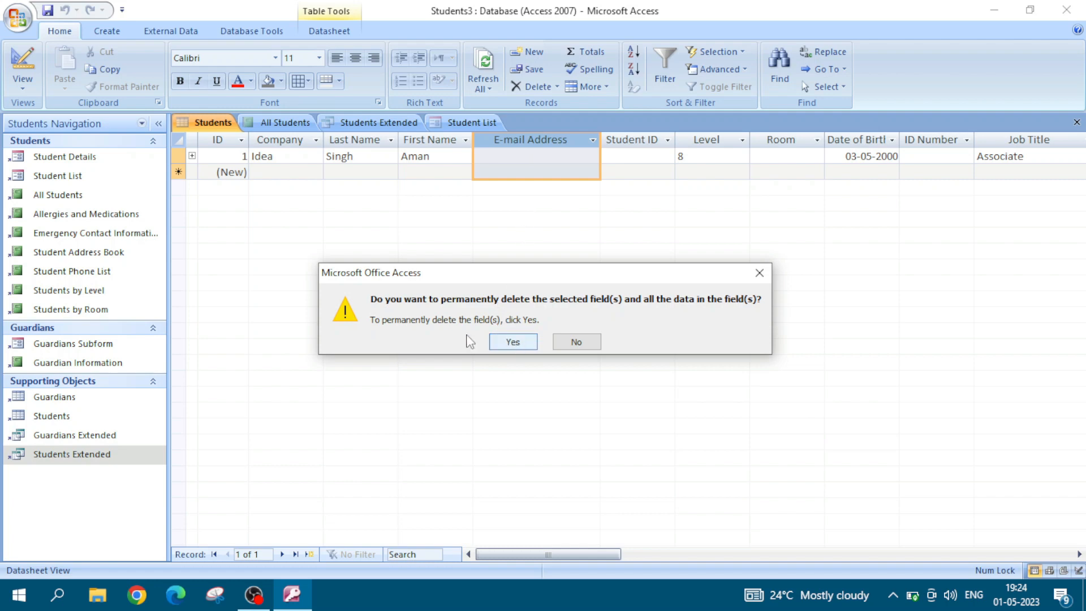
{"action": "left_click", "coordinate": [513, 342]}
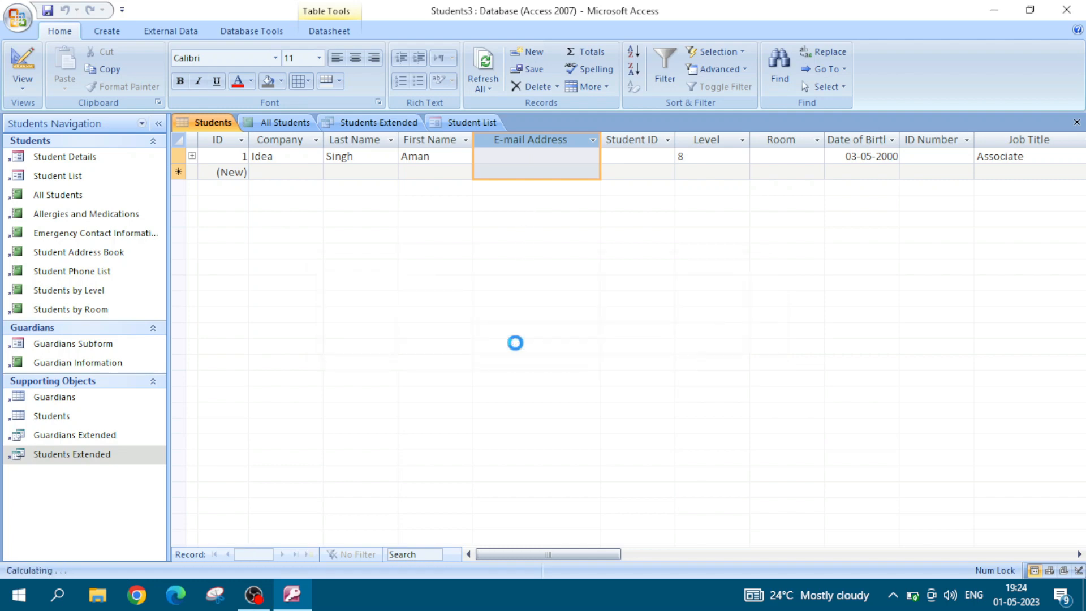